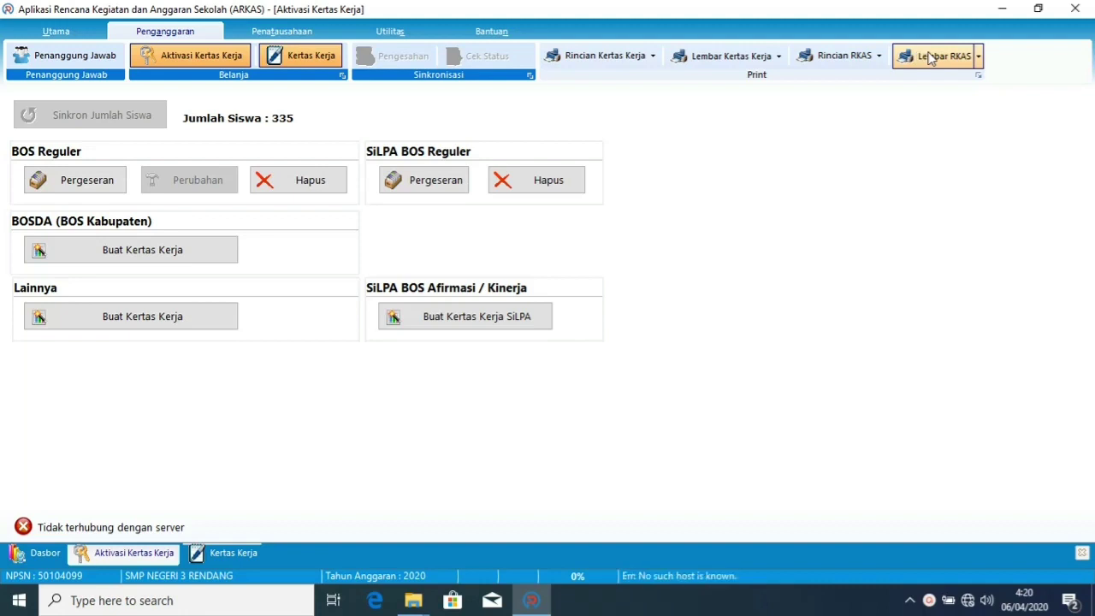
{"action": "left_click", "coordinate": [879, 57]}
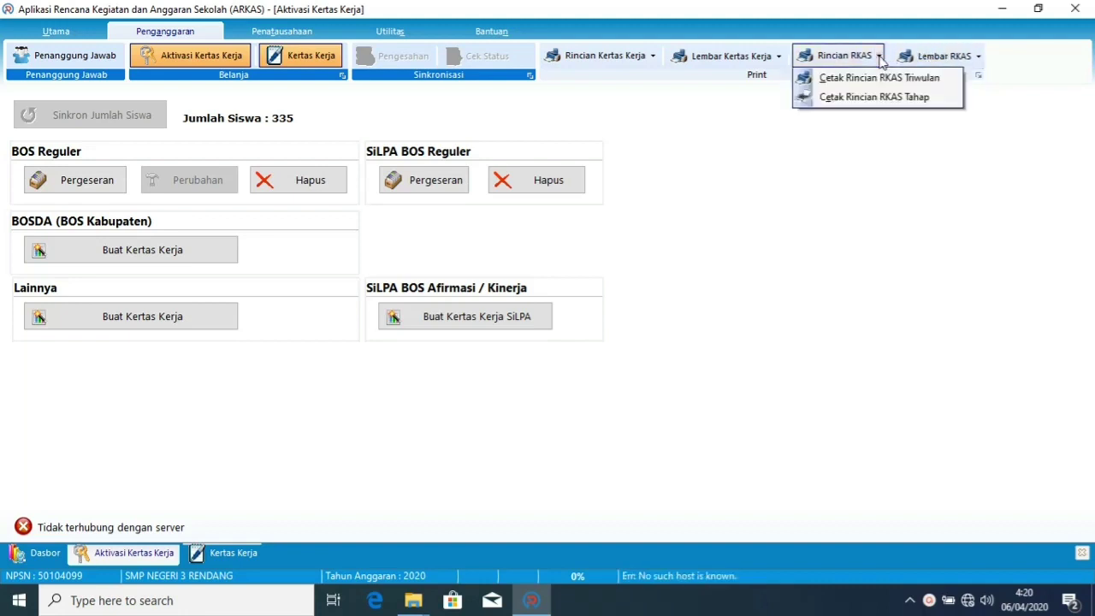
{"action": "left_click", "coordinate": [886, 78]}
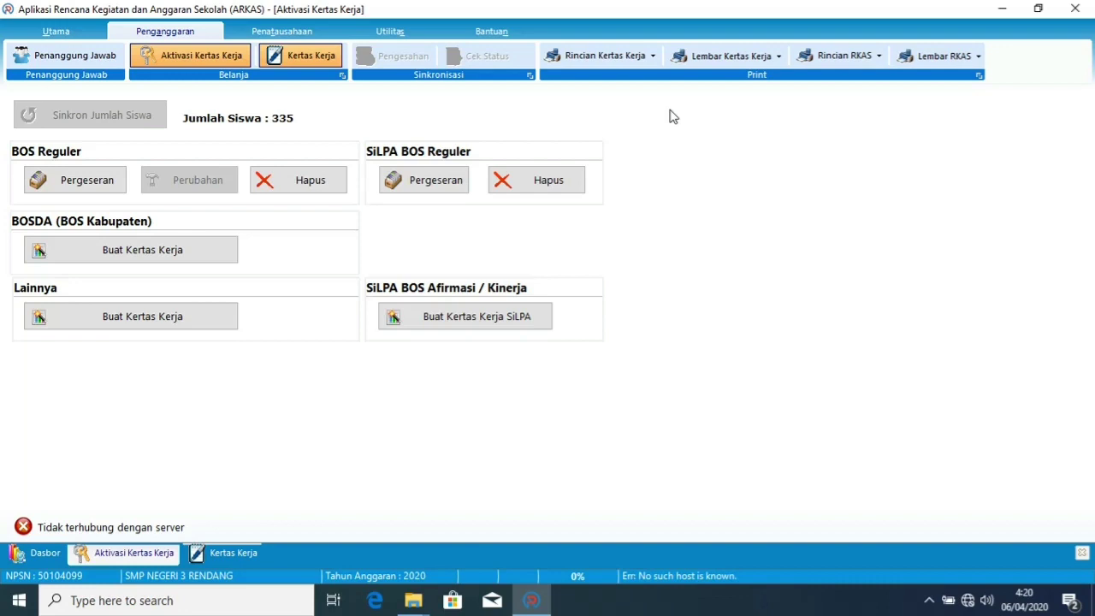
Step: Activate the January cash book (BKU) in Aktivasi BKU for the BOS Reguler funding source
{"action": "left_click", "coordinate": [284, 34]}
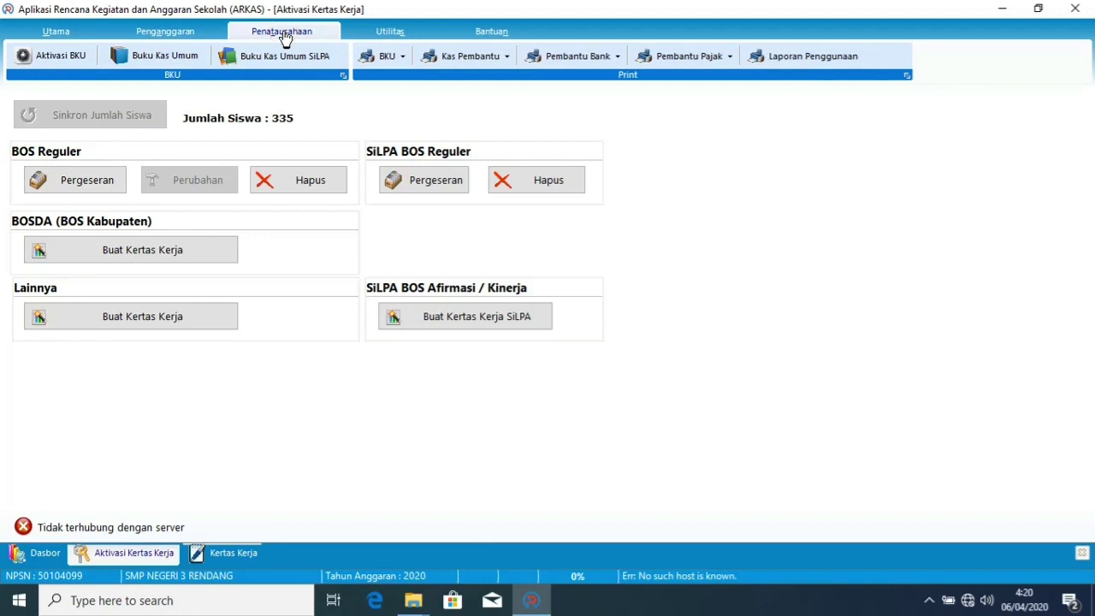
{"action": "left_click", "coordinate": [58, 55]}
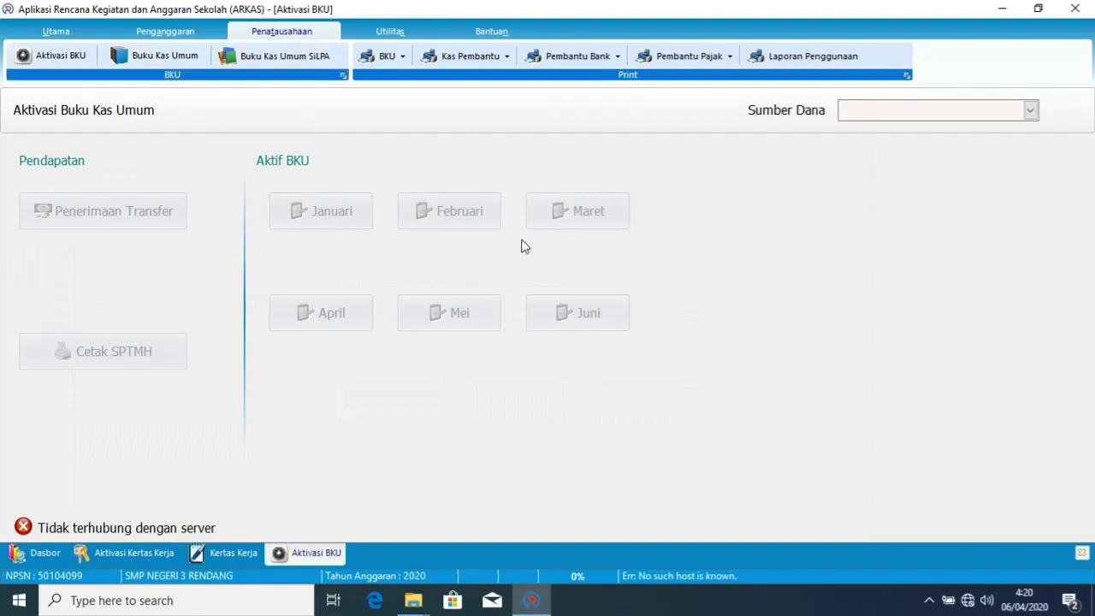
{"action": "left_click", "coordinate": [1009, 114]}
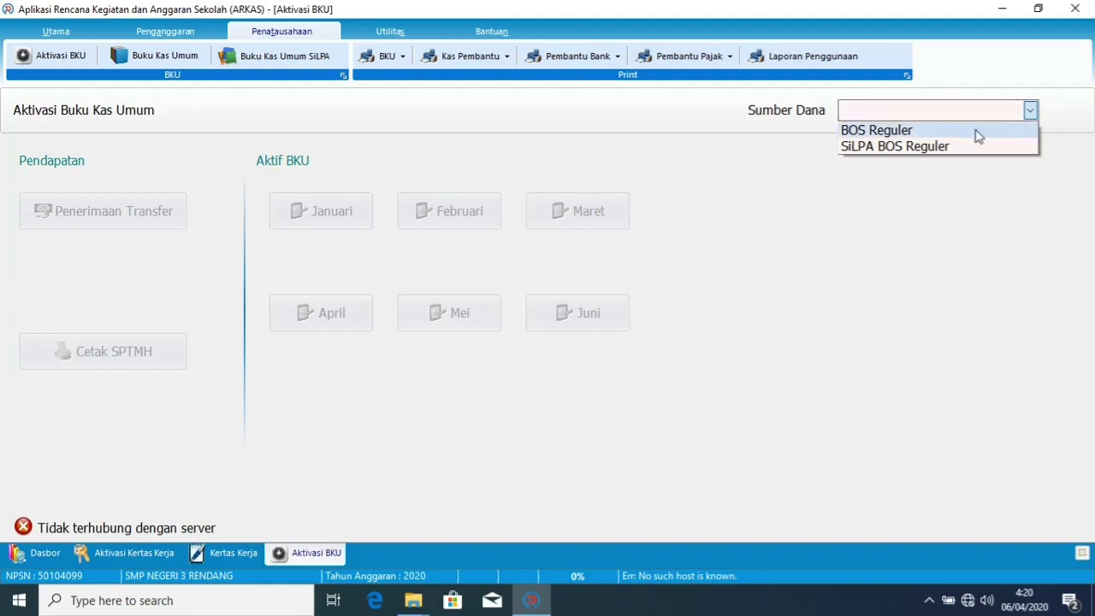
{"action": "left_click", "coordinate": [978, 135]}
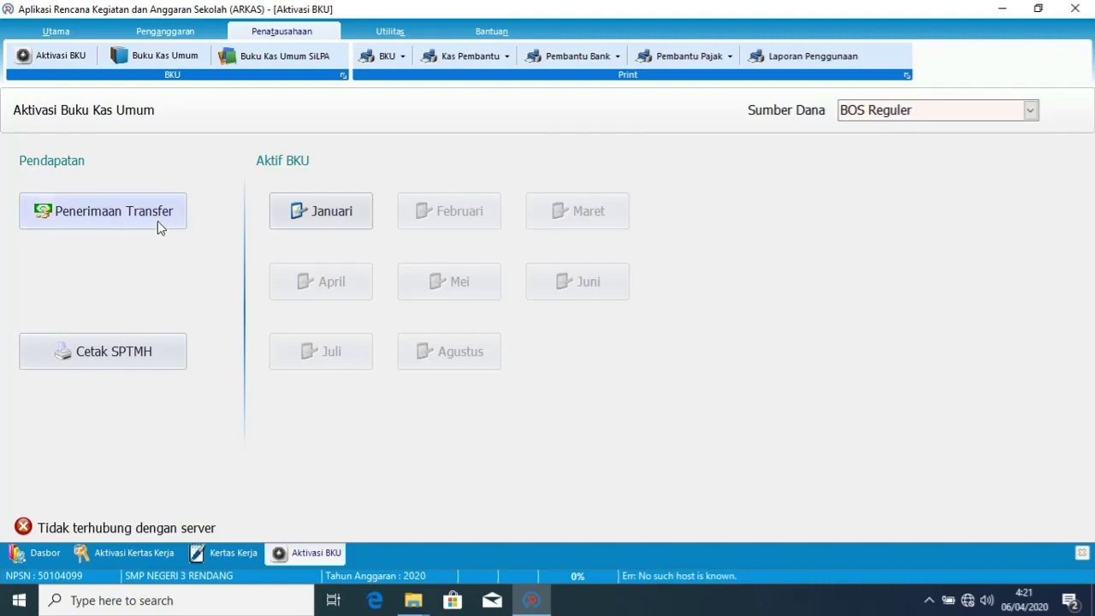
{"action": "left_click", "coordinate": [323, 220]}
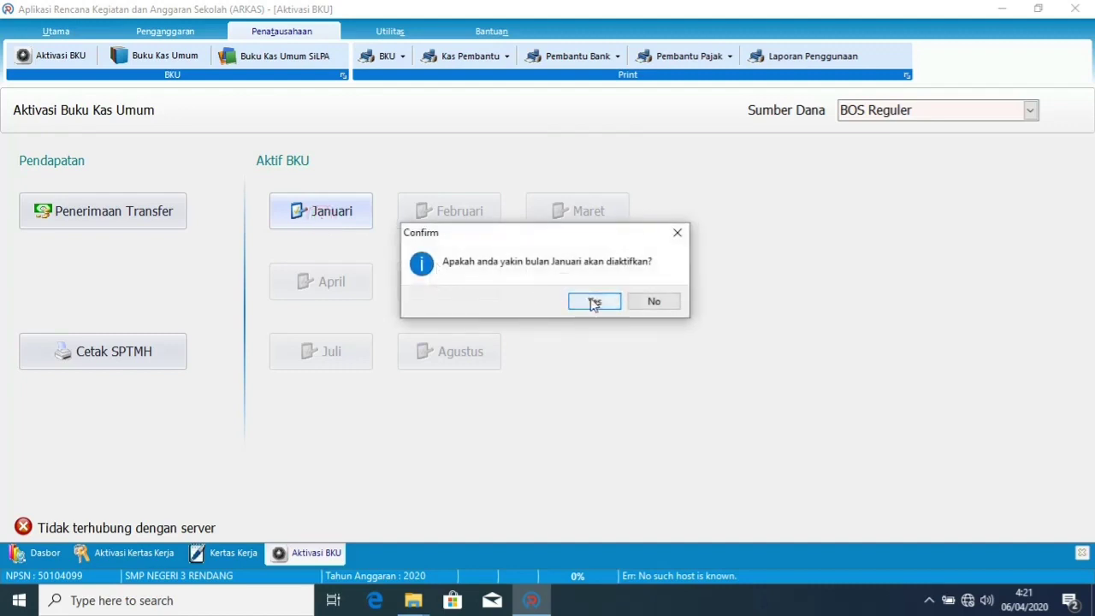
{"action": "left_click", "coordinate": [594, 302]}
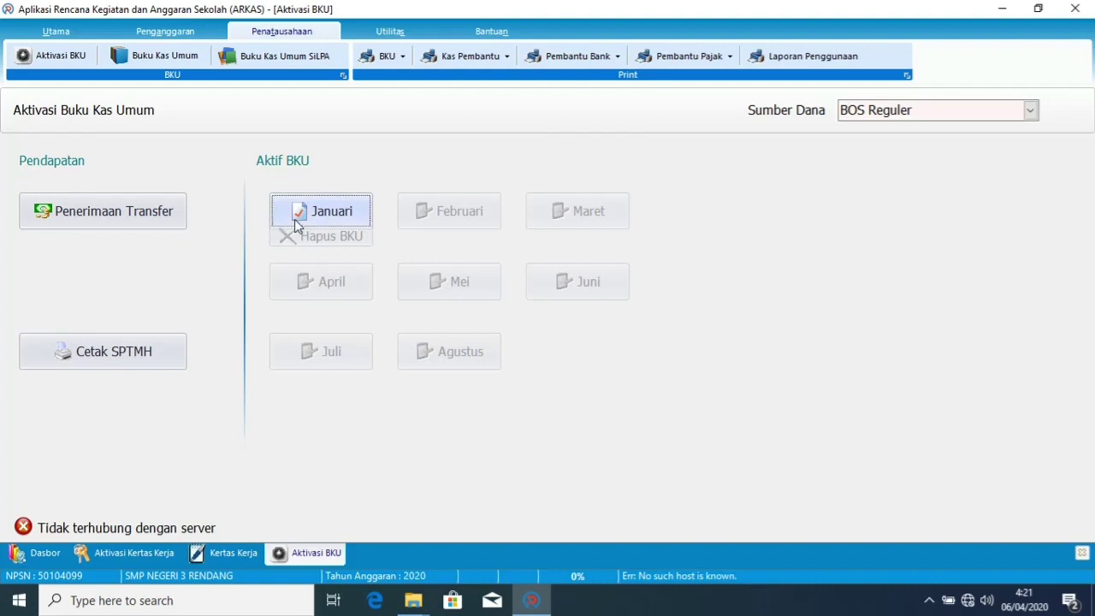
Step: Close the January BKU, continuing without sending it to the server, and activate the February BKU
{"action": "left_click", "coordinate": [126, 212]}
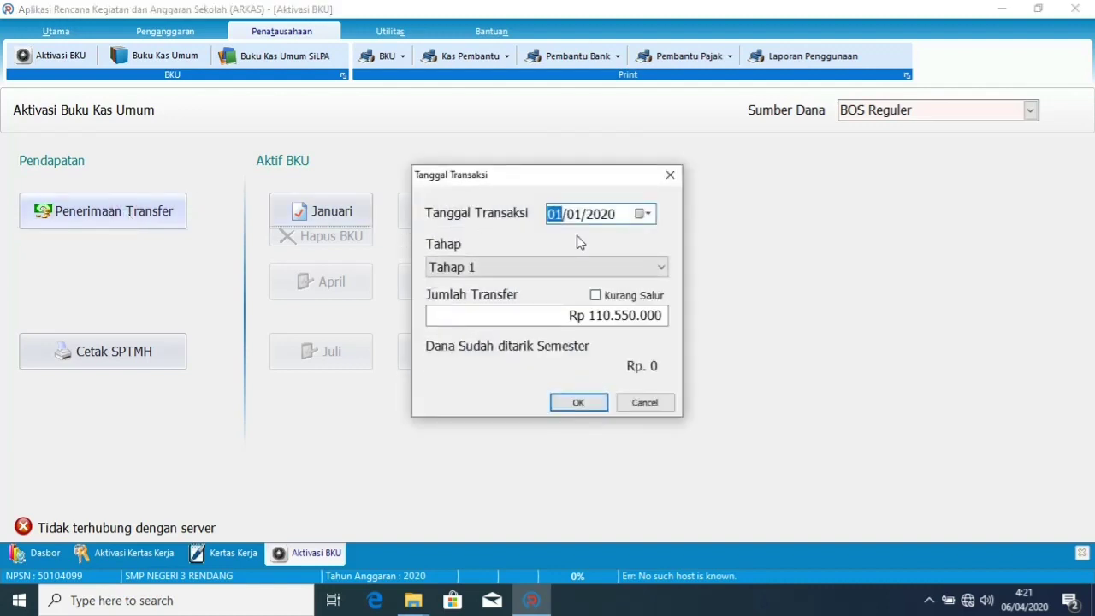
{"action": "left_click", "coordinate": [646, 402]}
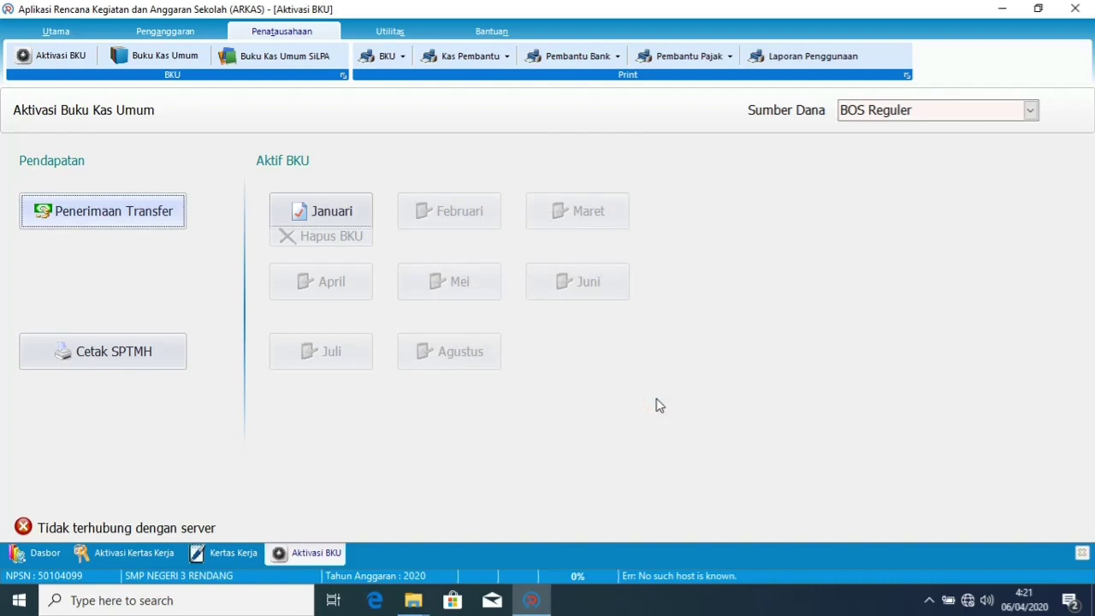
{"action": "left_click", "coordinate": [339, 214]}
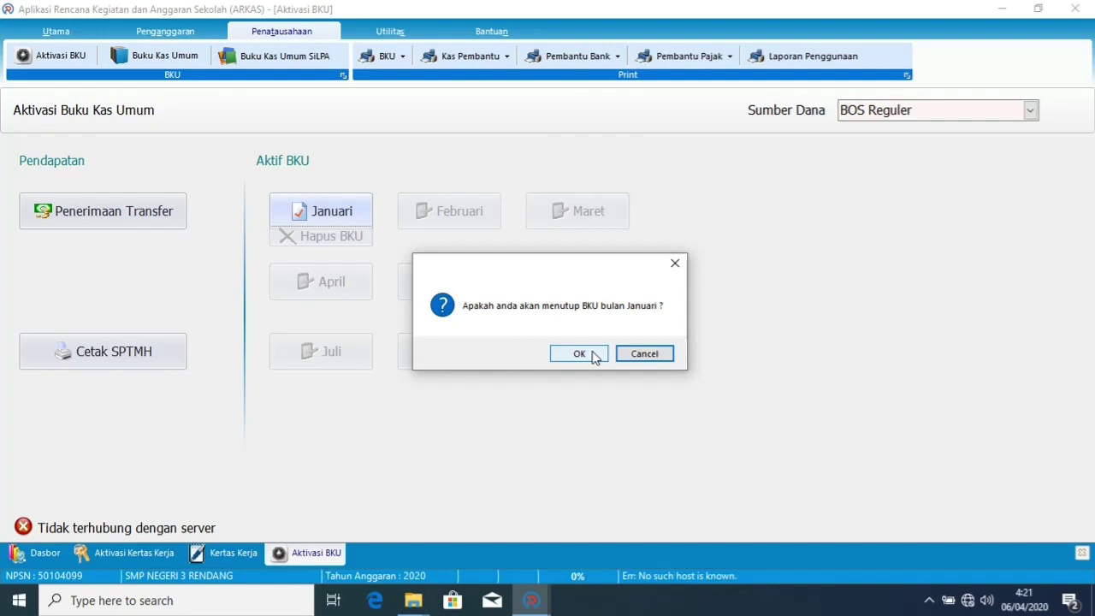
{"action": "left_click", "coordinate": [579, 354]}
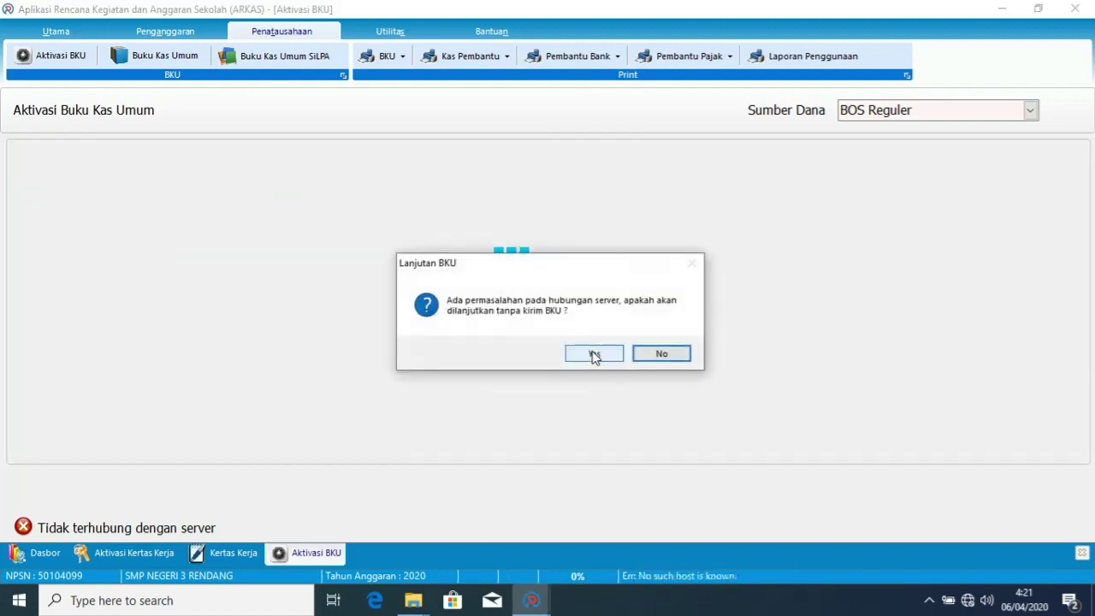
{"action": "left_click", "coordinate": [593, 354]}
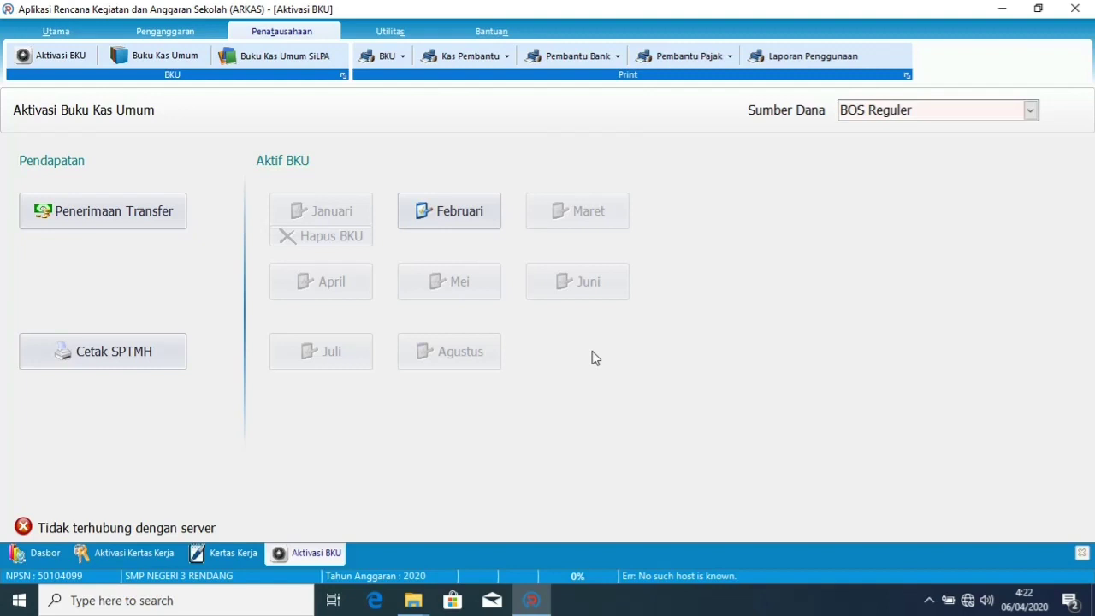
{"action": "left_click", "coordinate": [473, 217]}
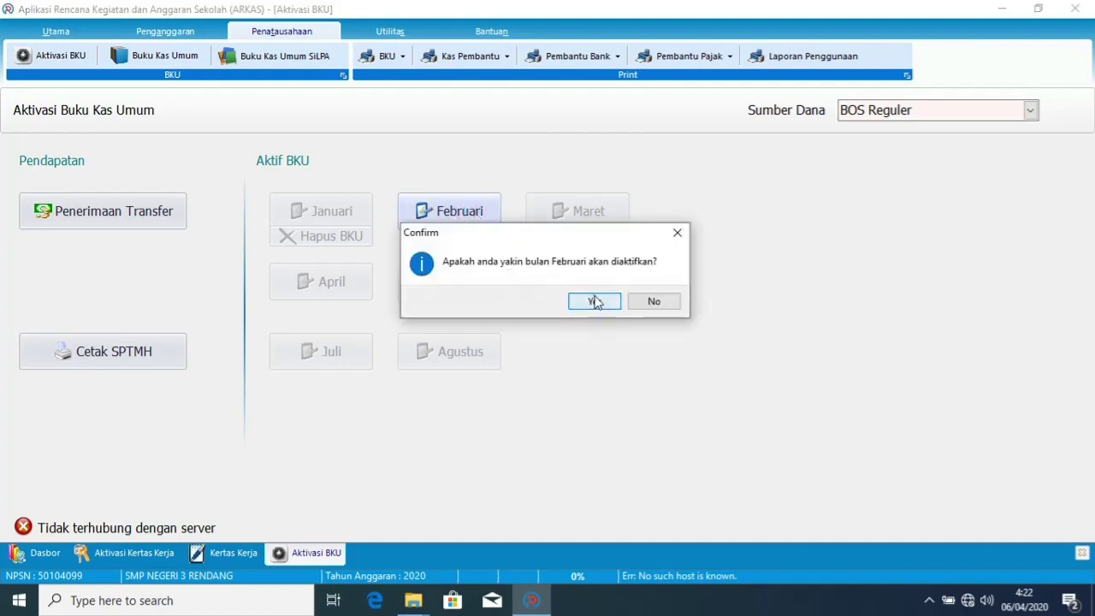
{"action": "left_click", "coordinate": [595, 302]}
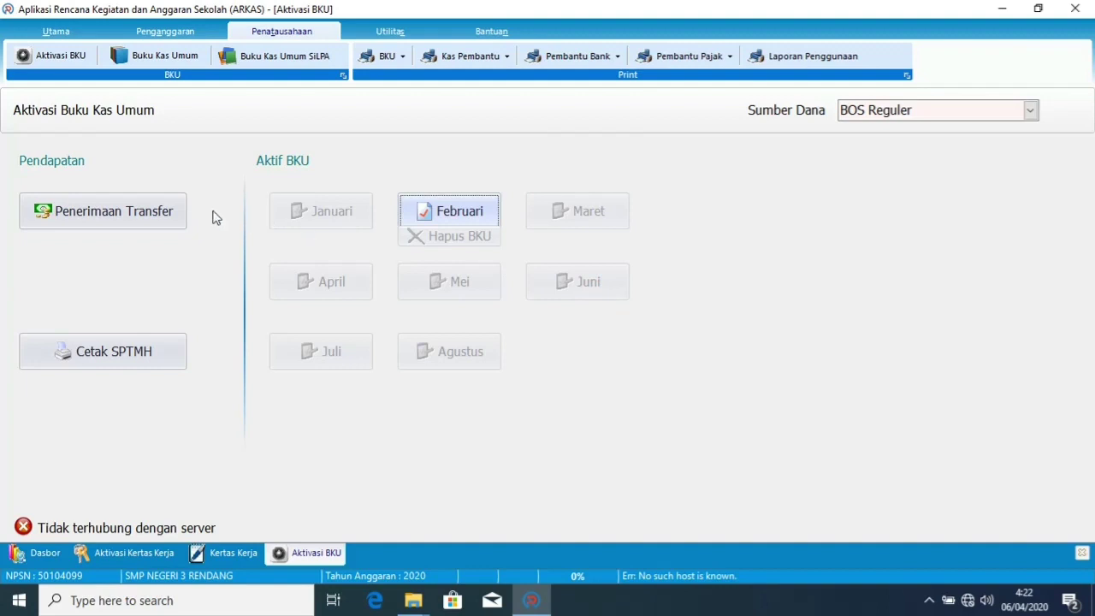
Step: Record the Tahap 1 transfer receipt of Rp 110.550.000 dated 10/02/2020, and review the generated SPTMH statement before closing it
{"action": "left_click", "coordinate": [148, 230]}
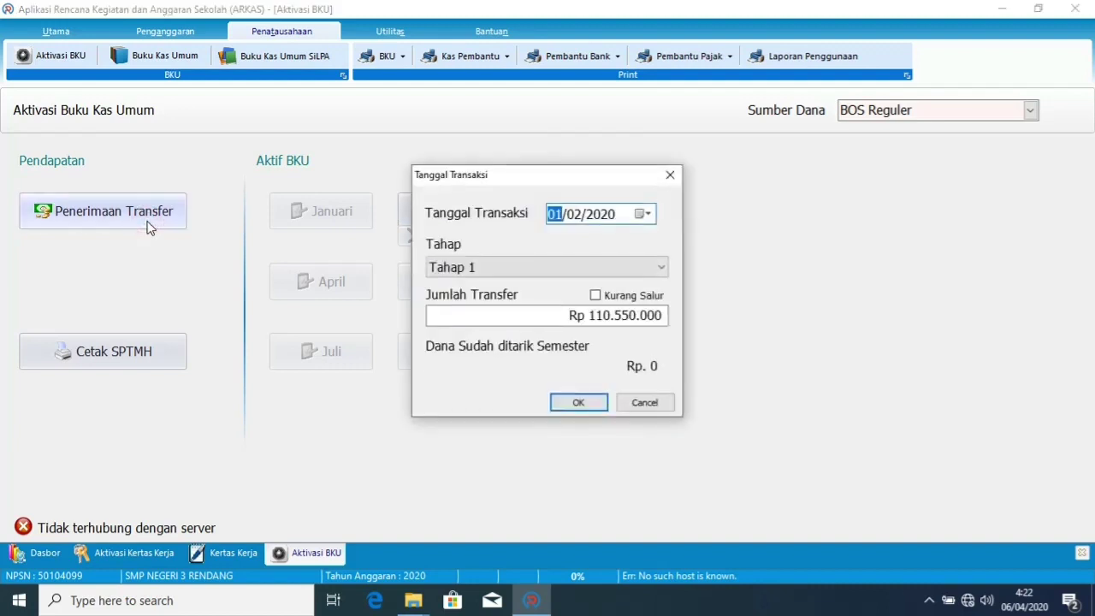
{"action": "type", "text": "10"}
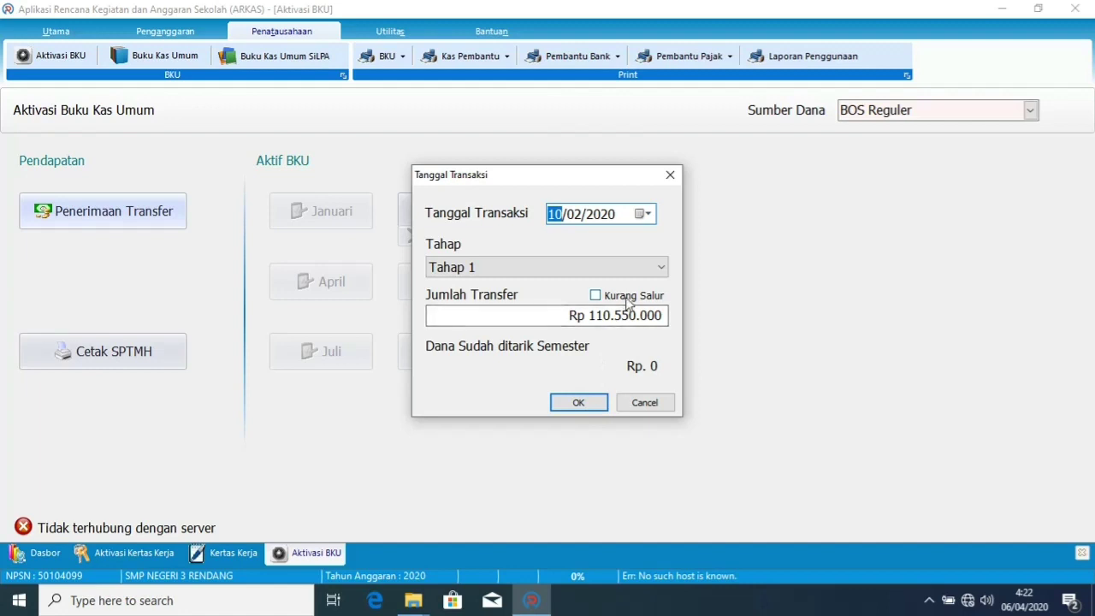
{"action": "left_click", "coordinate": [580, 402]}
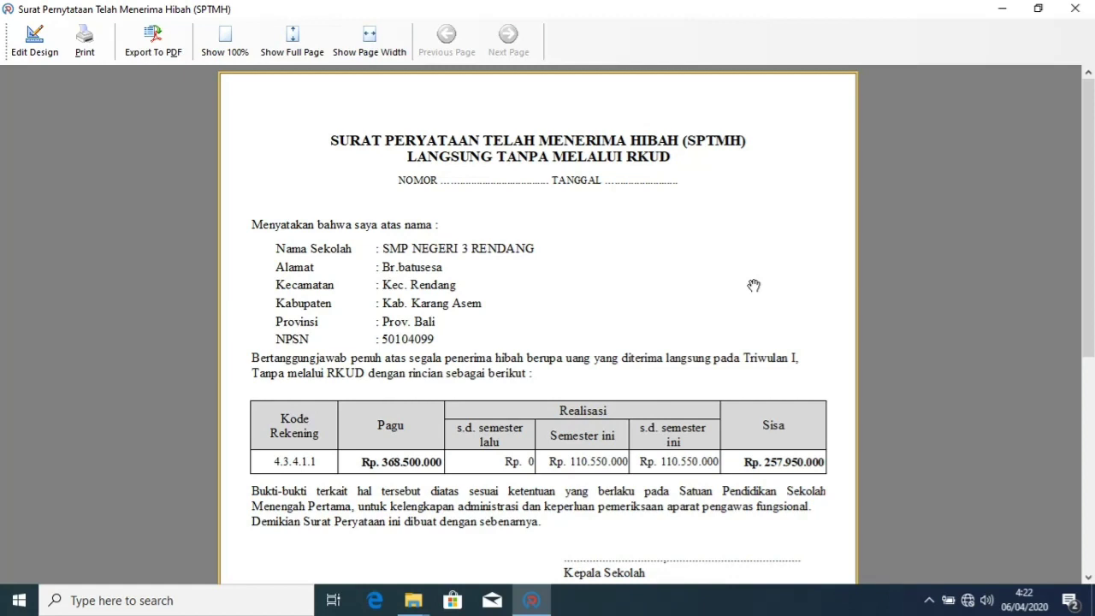
{"action": "mouse_move", "coordinate": [1090, 214]}
{"action": "left_mouse_down"}
{"action": "mouse_move", "coordinate": [1091, 445]}
{"action": "mouse_move", "coordinate": [1092, 196]}
{"action": "mouse_move", "coordinate": [1091, 310]}
{"action": "left_mouse_up"}
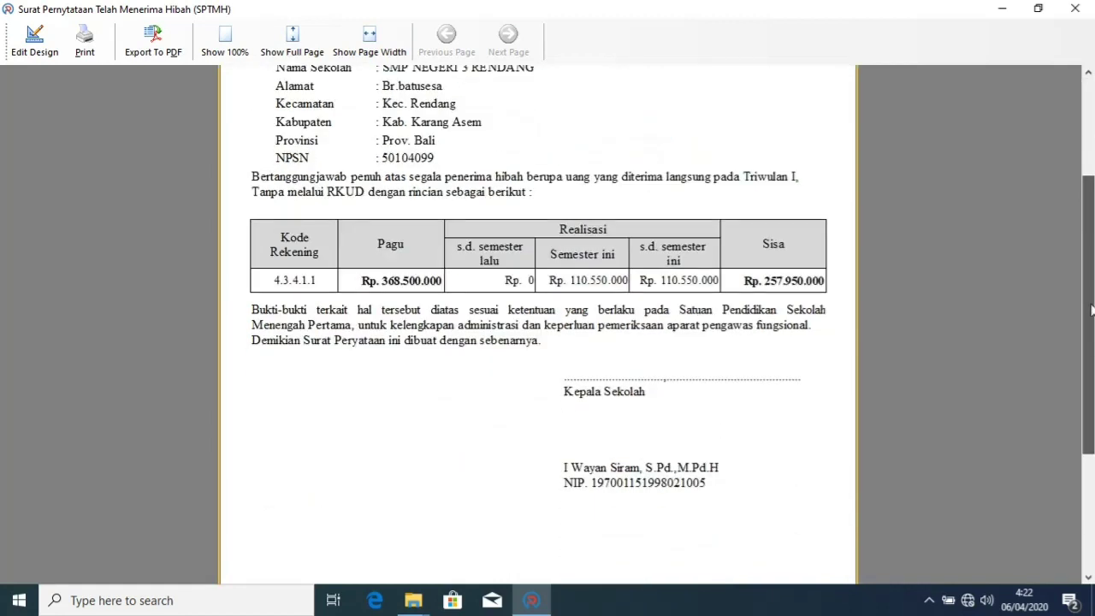
{"action": "left_click", "coordinate": [1075, 8]}
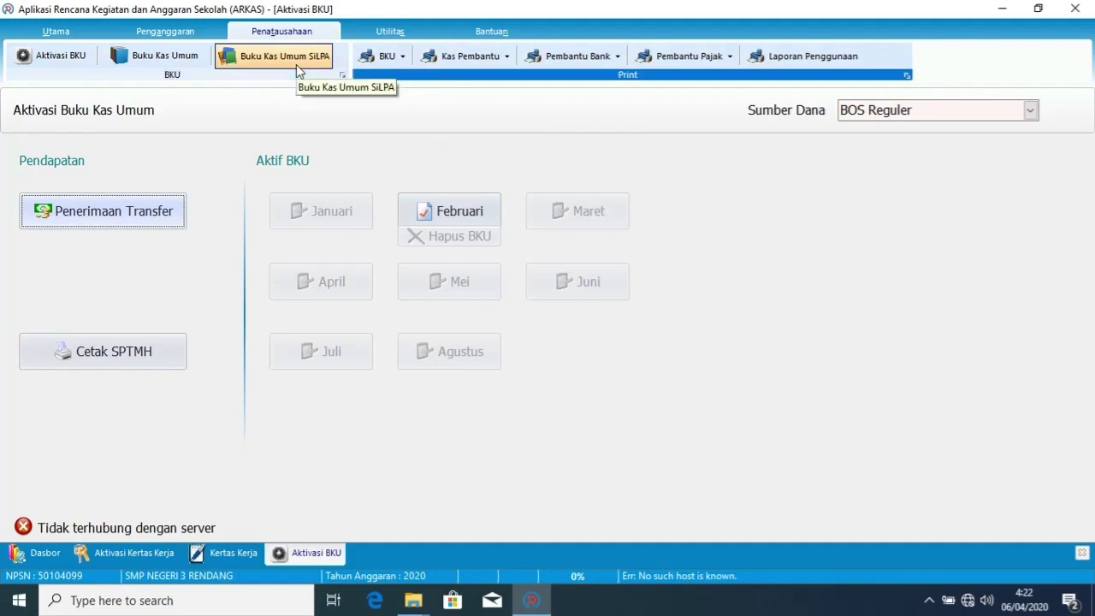
Step: Open Buku Kas Umum for BOS Reguler and inspect the February entries, including Buku Pembantu Bank and Buku Kas Tunai
{"action": "left_click", "coordinate": [187, 60]}
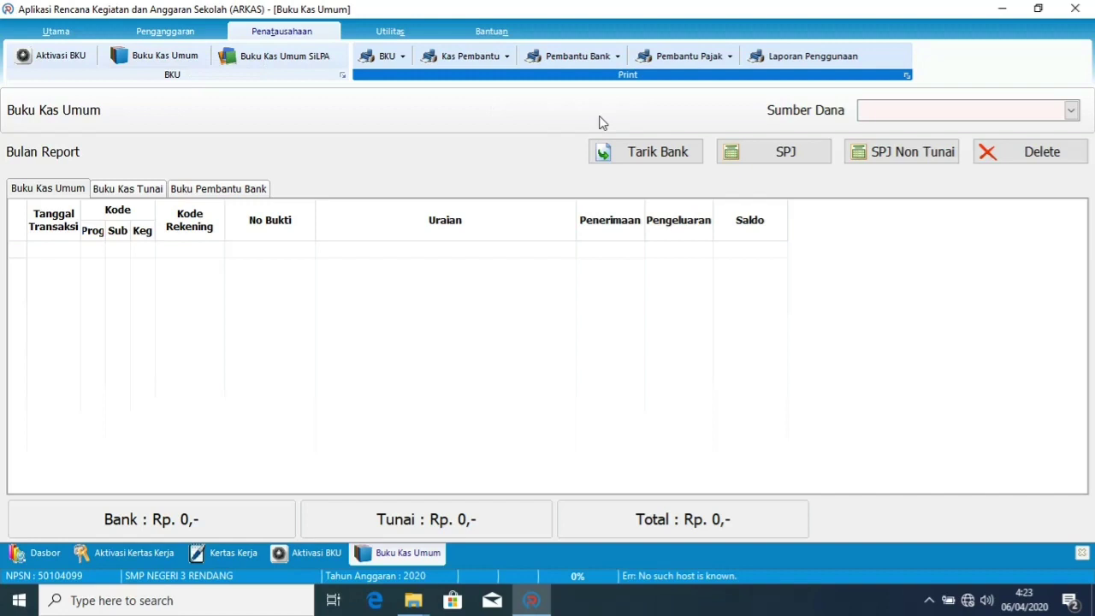
{"action": "left_click", "coordinate": [965, 118]}
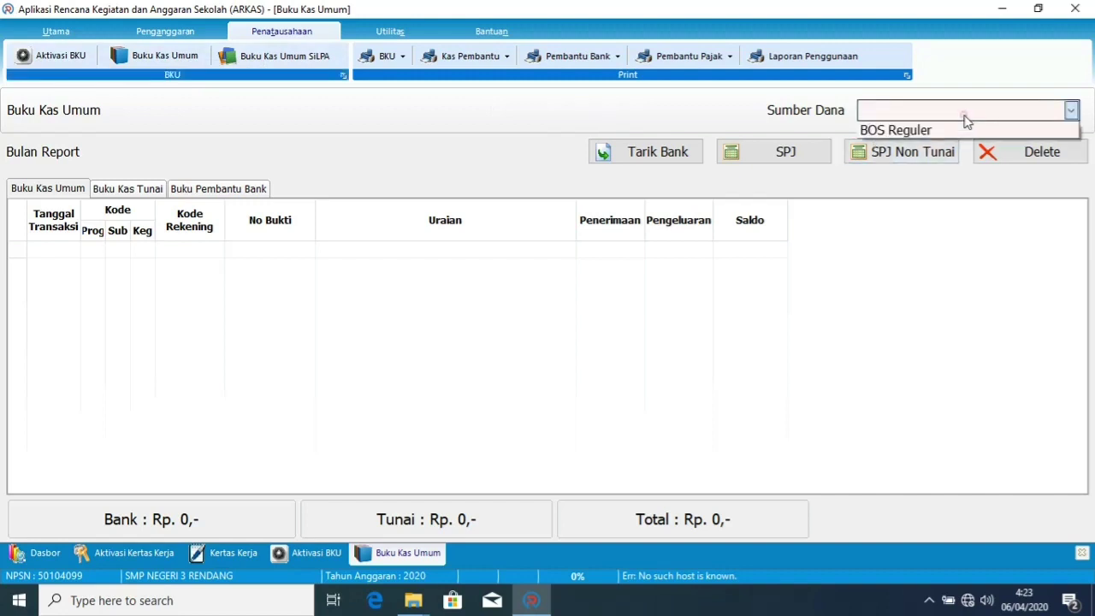
{"action": "left_click", "coordinate": [960, 130]}
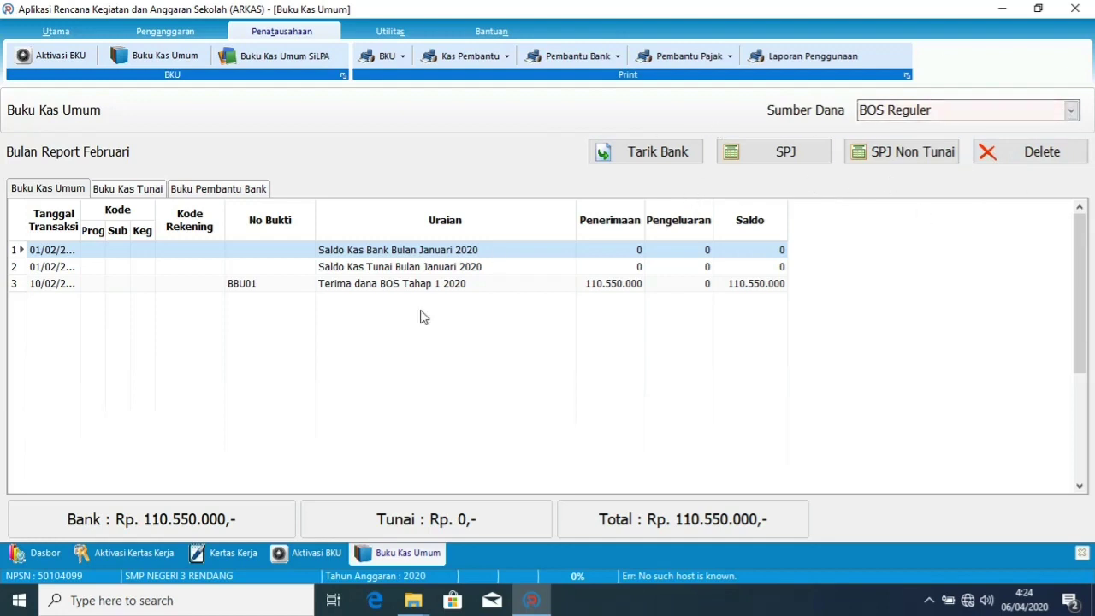
{"action": "left_click", "coordinate": [424, 285]}
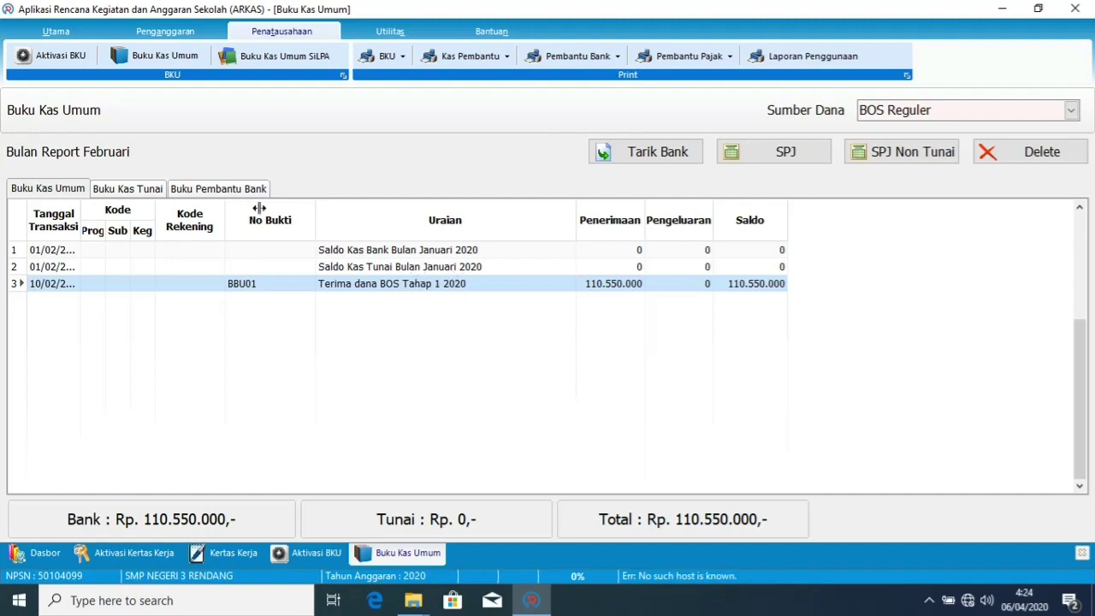
{"action": "left_click", "coordinate": [214, 188]}
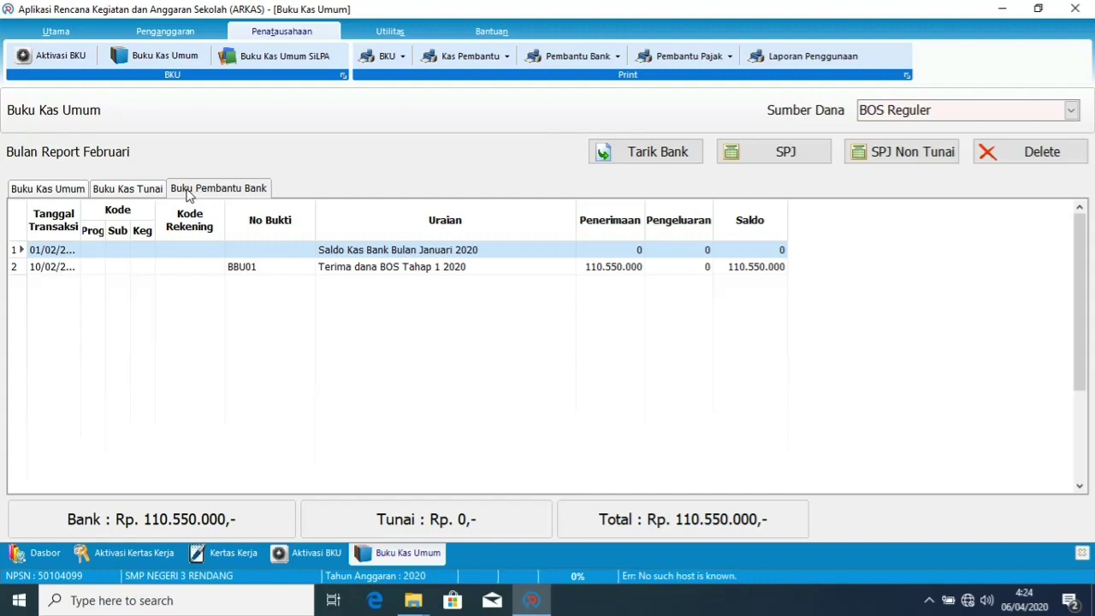
{"action": "left_click", "coordinate": [147, 193]}
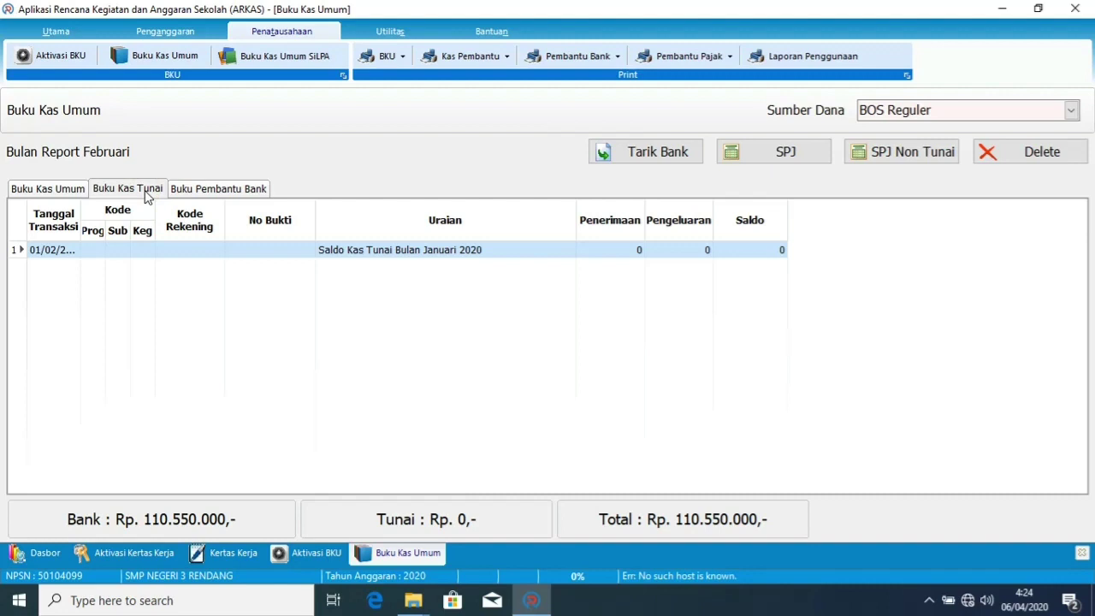
Step: Start a bank withdrawal entry of type Tarik Tunai, keeping BBU01 as the No Bukti
{"action": "left_click", "coordinate": [669, 154]}
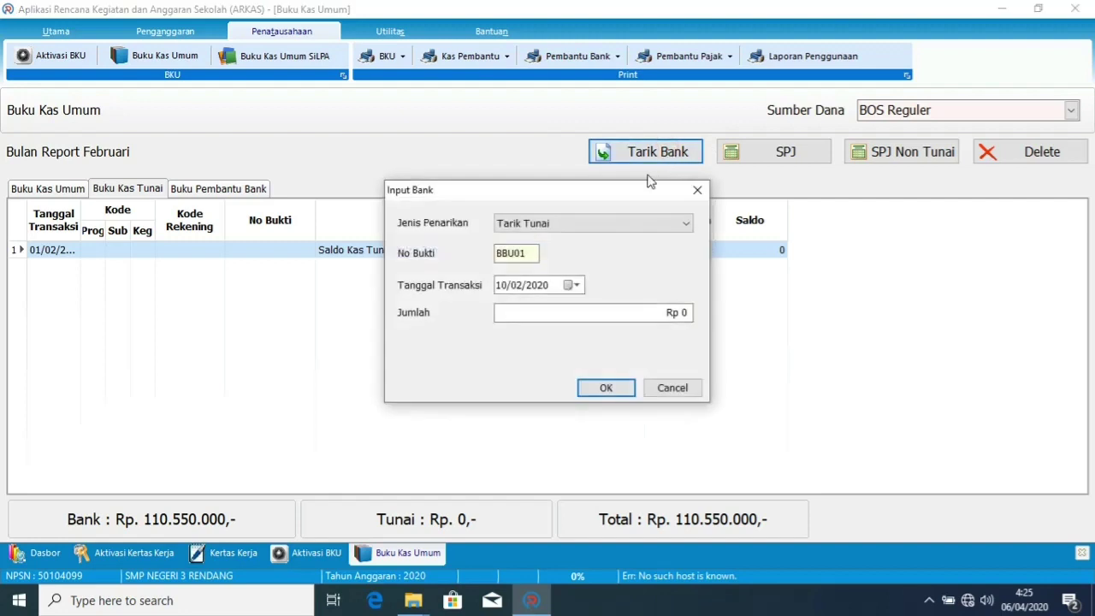
{"action": "left_click", "coordinate": [686, 226]}
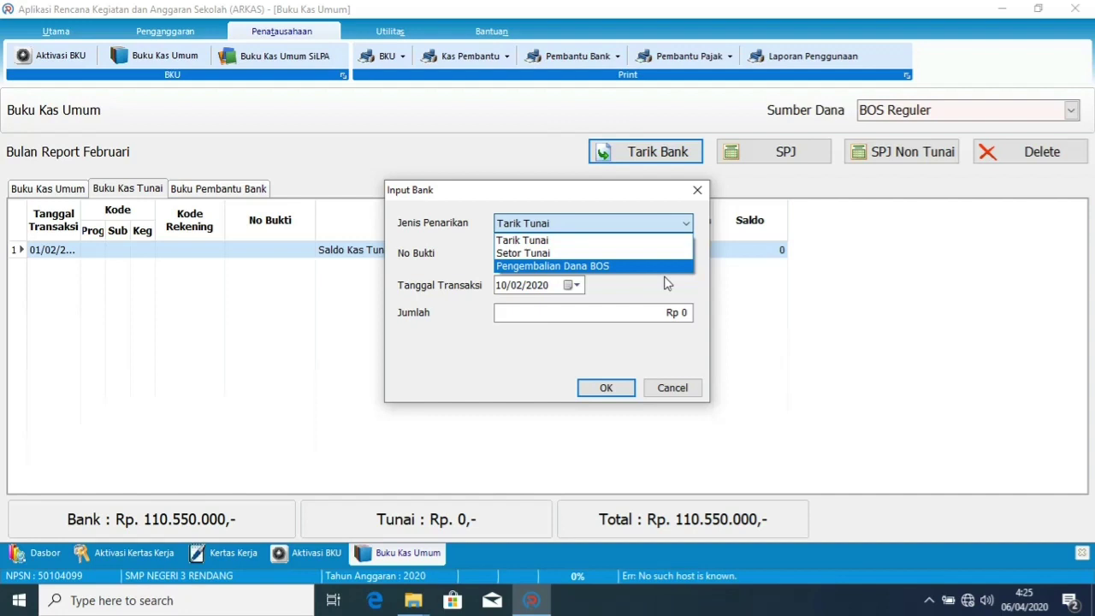
{"action": "left_click", "coordinate": [580, 241]}
{"action": "left_click", "coordinate": [526, 253]}
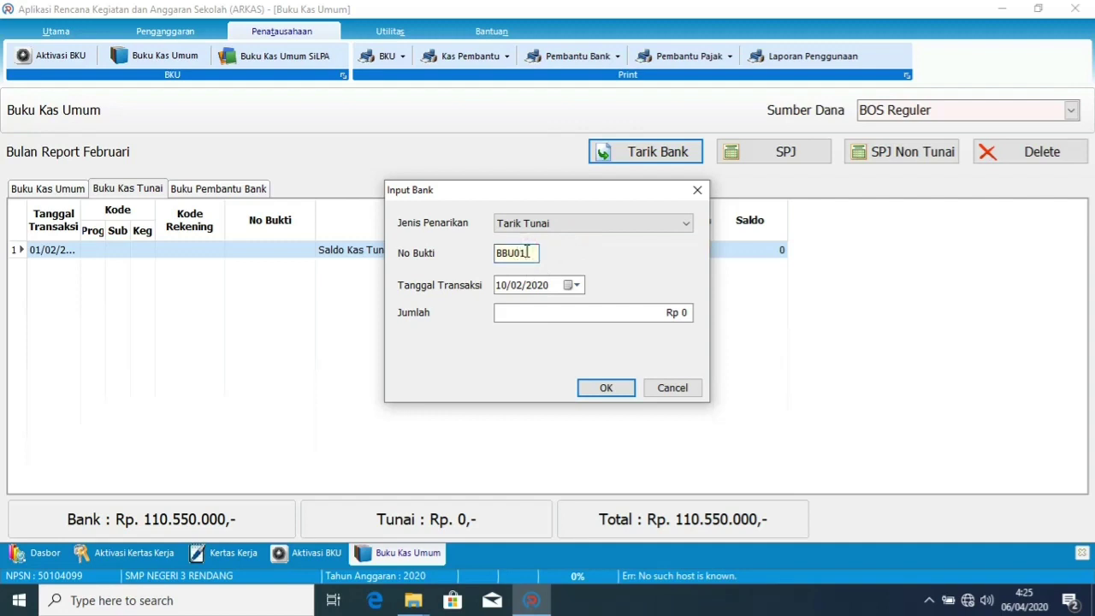
{"action": "left_click_drag", "start_coordinate": [527, 253], "coordinate": [476, 271]}
{"action": "left_click", "coordinate": [532, 255]}
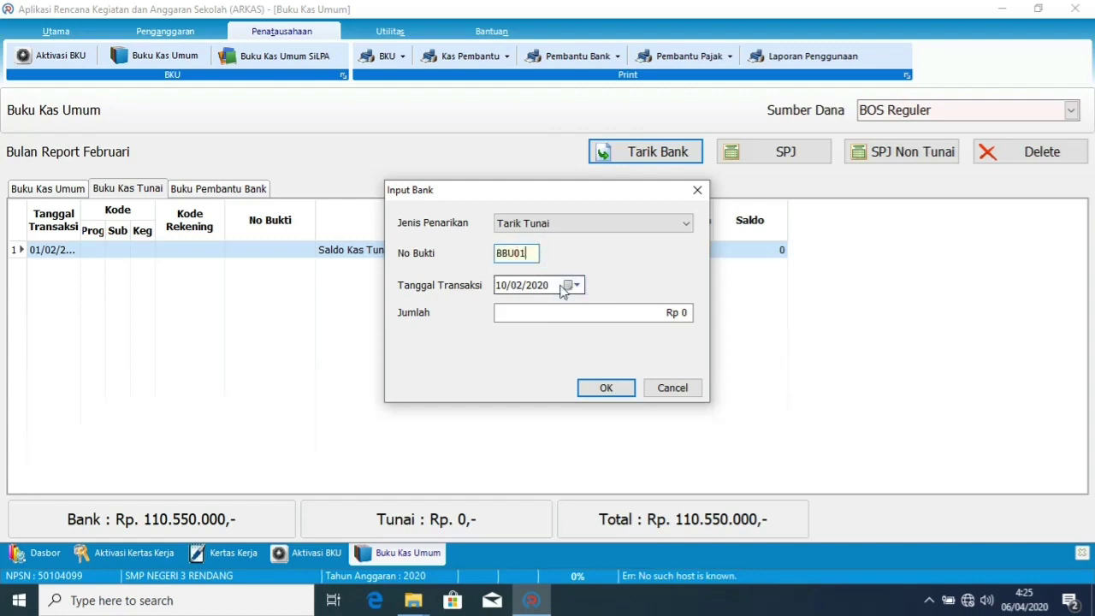
Step: Save the cash withdrawal with date 13/02/2020 and amount Rp 20.000.000, and check it in Buku Pembantu Bank
{"action": "left_click", "coordinate": [512, 289]}
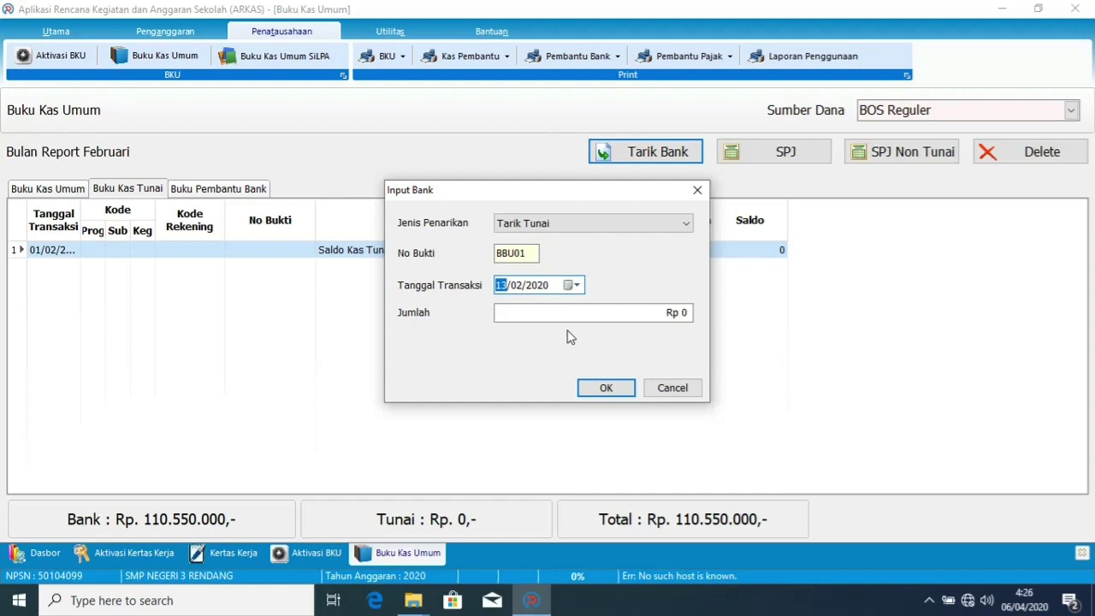
{"action": "left_click", "coordinate": [661, 309]}
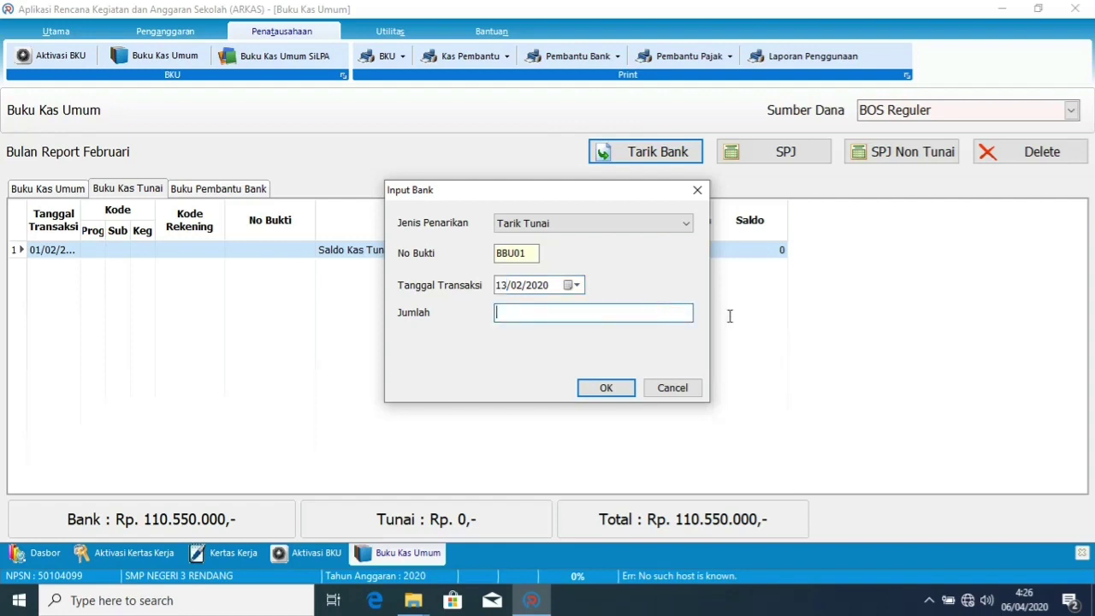
{"action": "type", "text": "20000000"}
{"action": "left_click", "coordinate": [602, 389]}
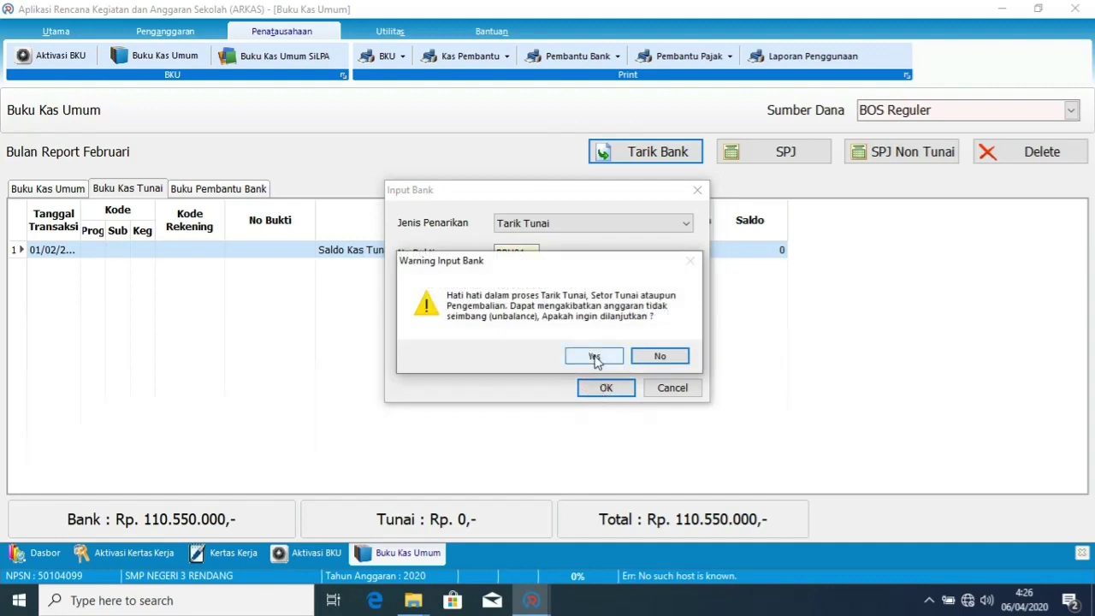
{"action": "left_click", "coordinate": [595, 357]}
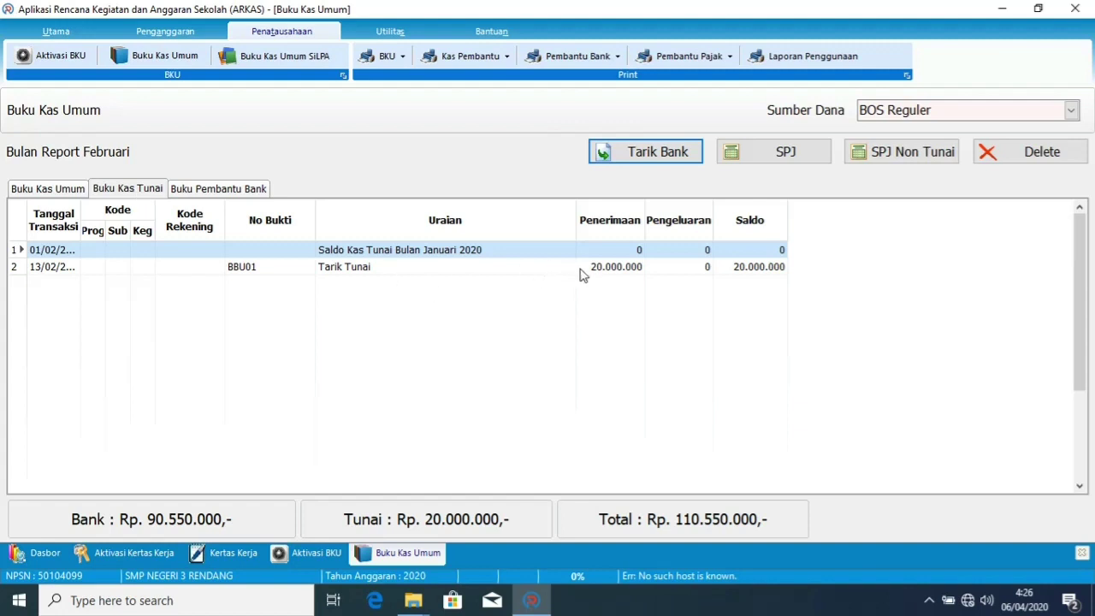
{"action": "left_click", "coordinate": [242, 194]}
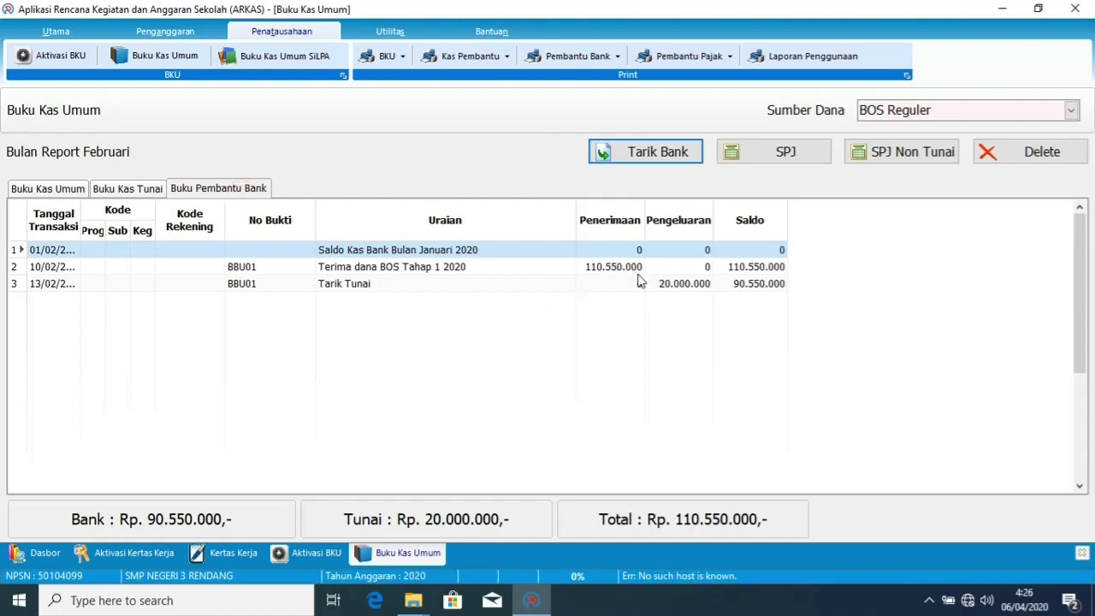
Step: Inspect the February withdrawal entries in Buku Kas Umum and Buku Kas Tunai
{"action": "left_click", "coordinate": [64, 195]}
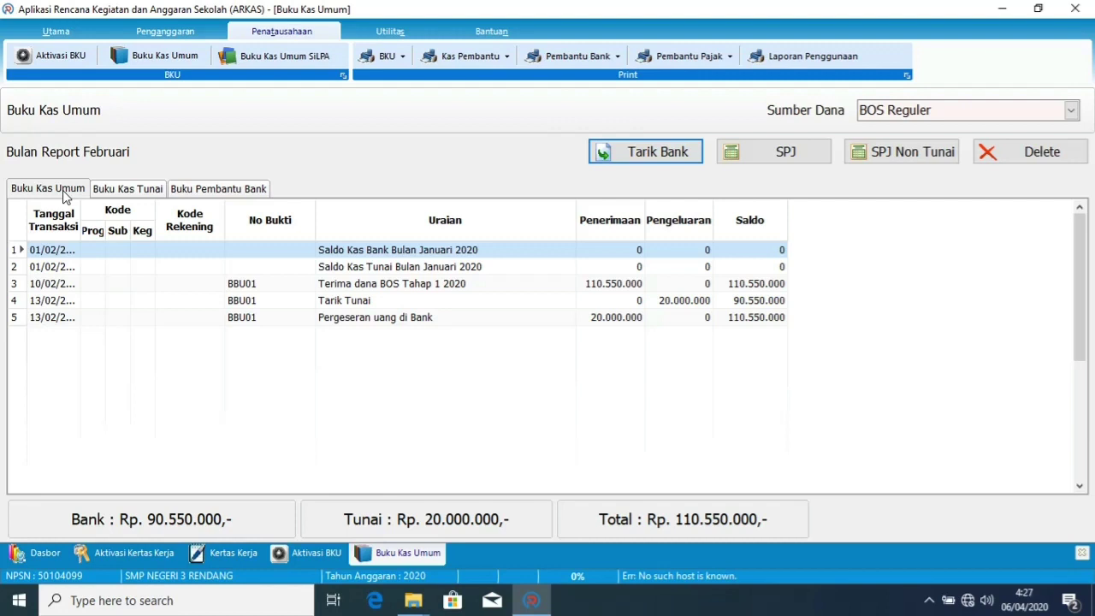
{"action": "left_click", "coordinate": [126, 190]}
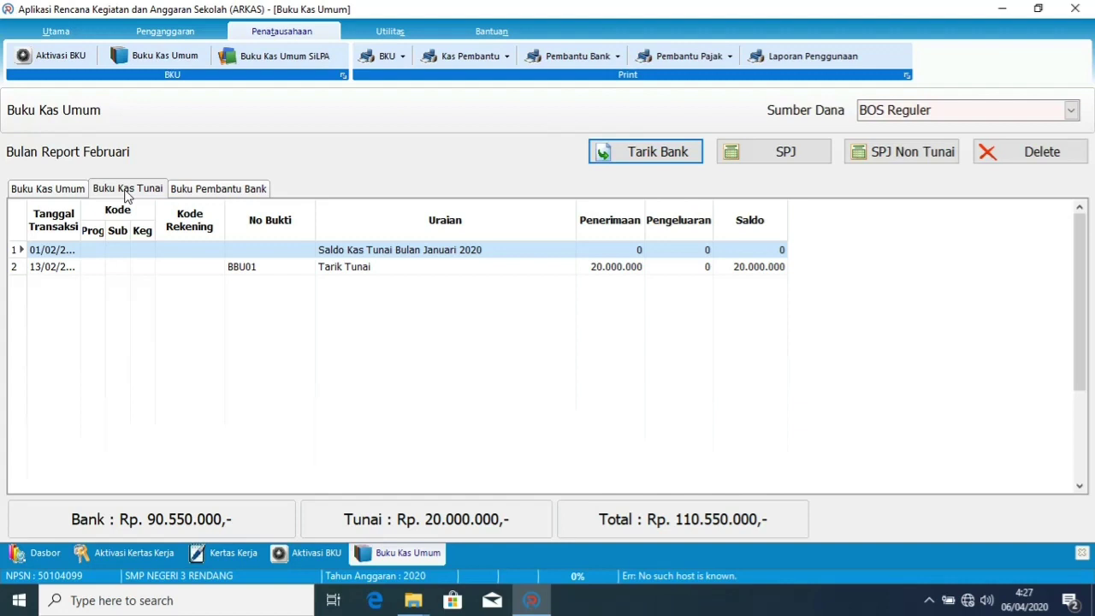
{"action": "left_click", "coordinate": [241, 272]}
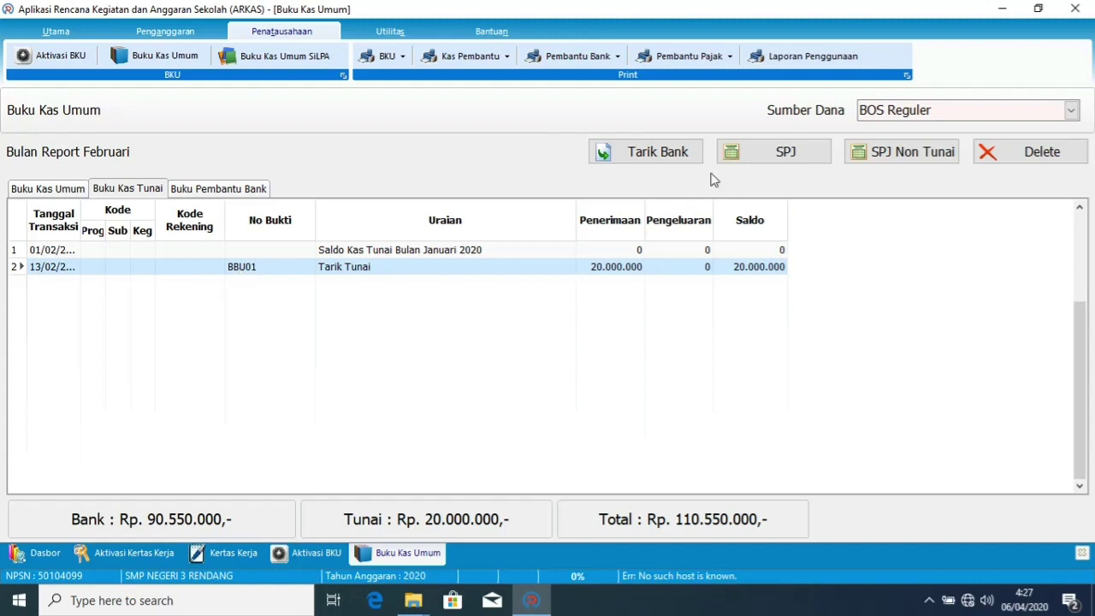
Step: Start an SPJ cash expense dated 20/02/2020 with Rekening Belanja listrik and Kegiatan Pembayaran Listrik Bulanan
{"action": "left_click", "coordinate": [768, 154]}
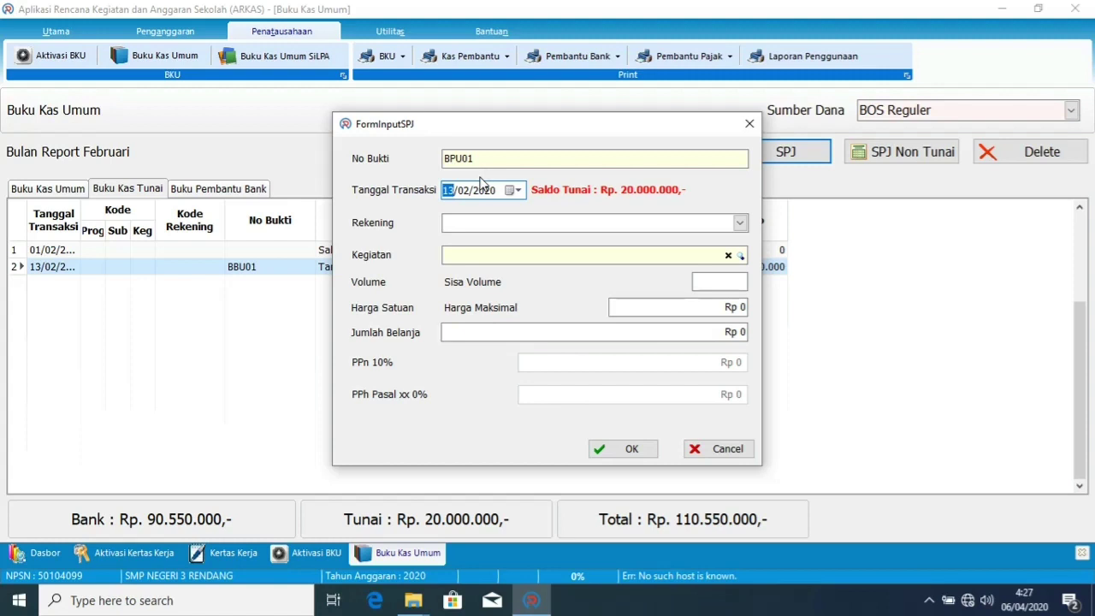
{"action": "type", "text": "20"}
{"action": "left_click", "coordinate": [741, 224]}
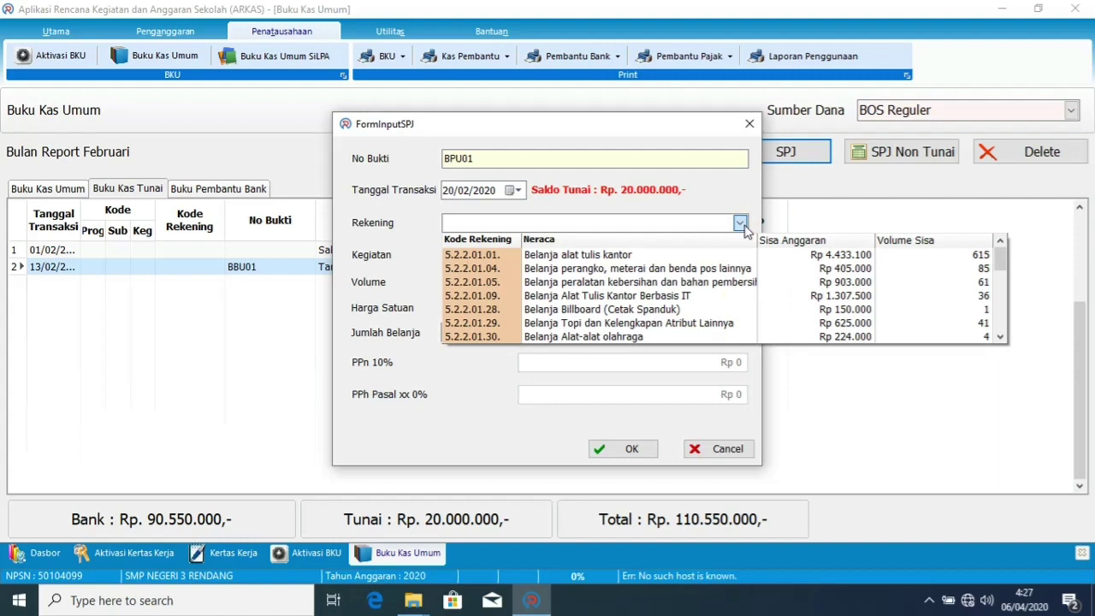
{"action": "left_click_drag", "start_coordinate": [999, 261], "coordinate": [1001, 293]}
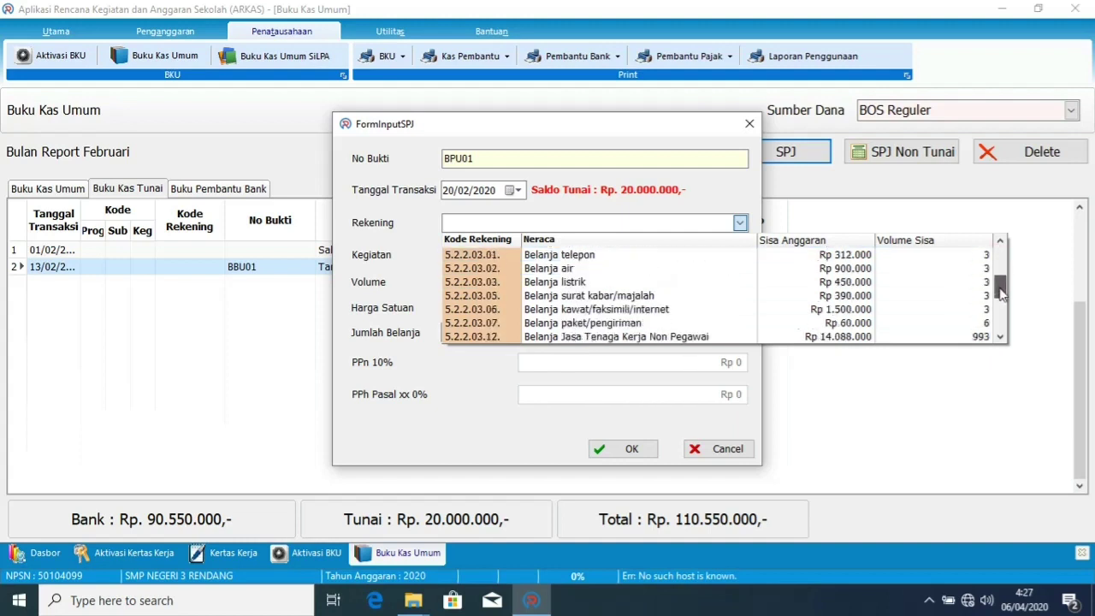
{"action": "left_click", "coordinate": [856, 282]}
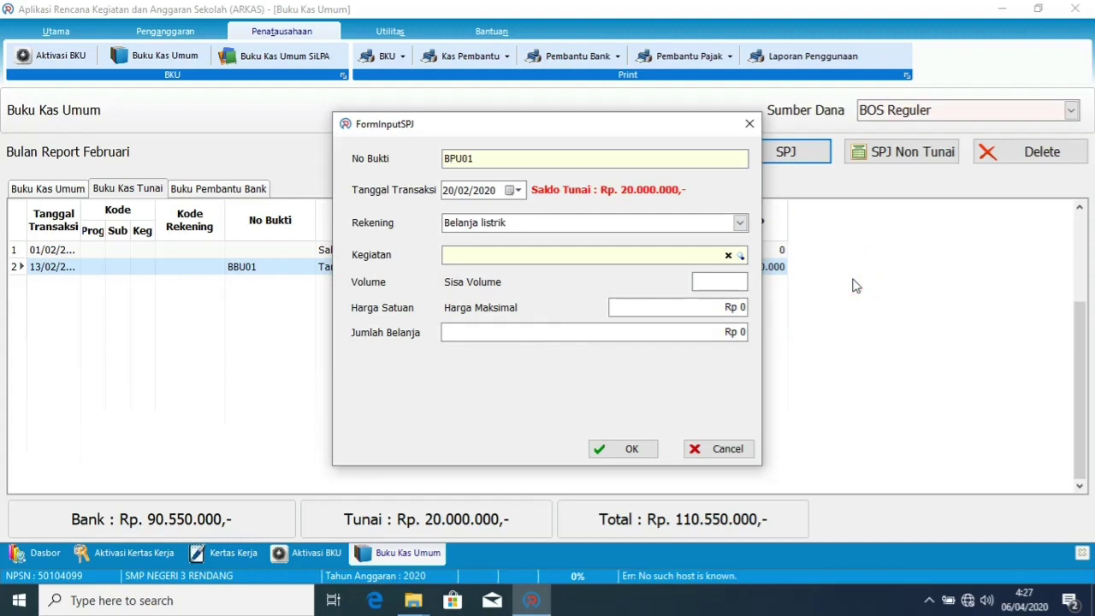
{"action": "left_click", "coordinate": [691, 255]}
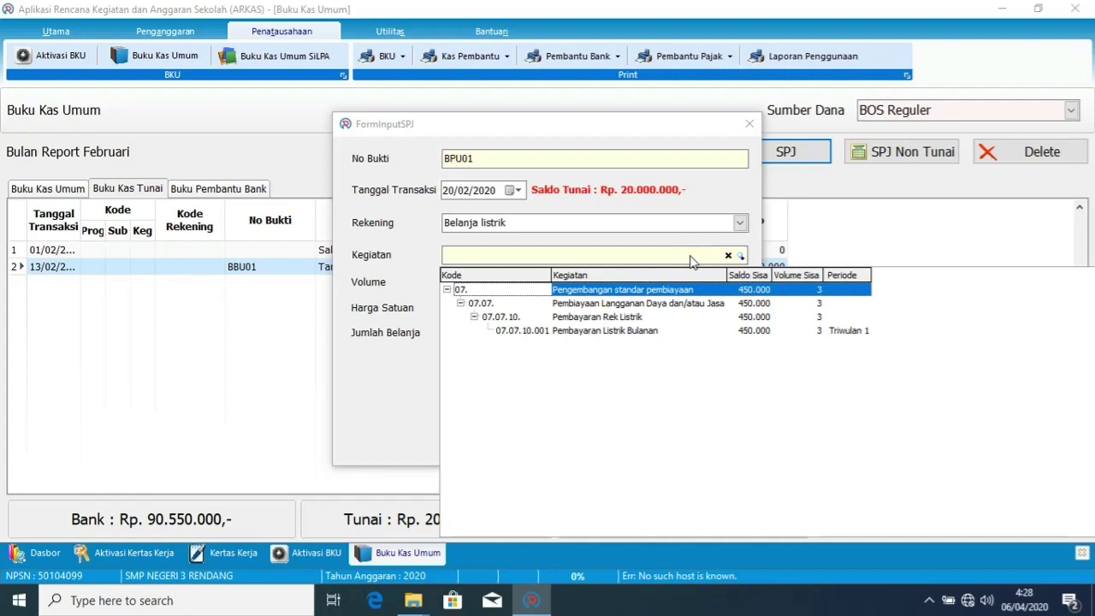
{"action": "left_click", "coordinate": [764, 331]}
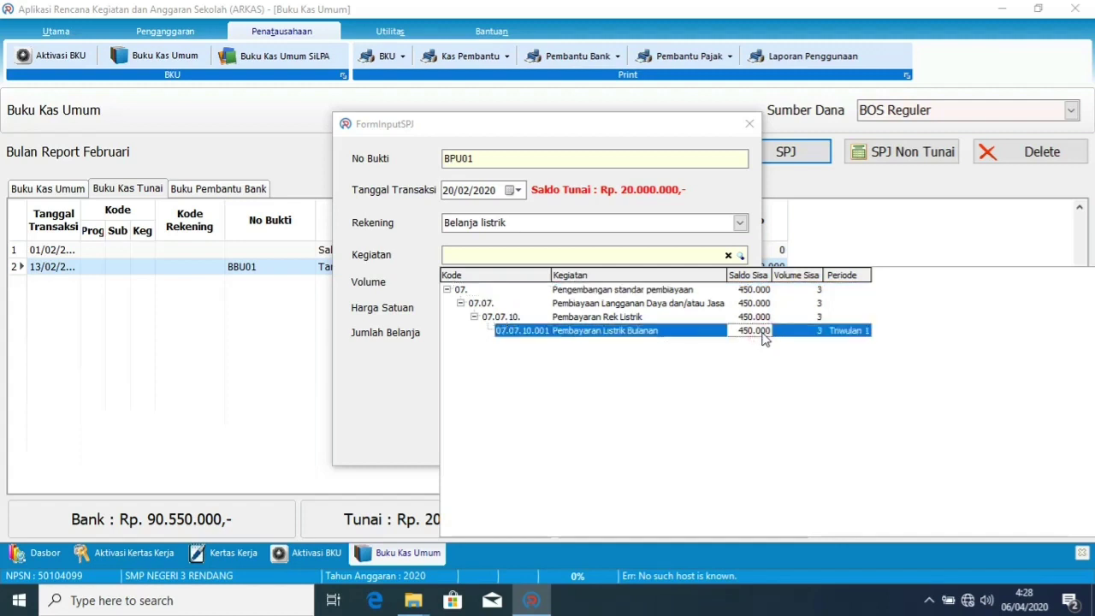
{"action": "double_click", "coordinate": [700, 331]}
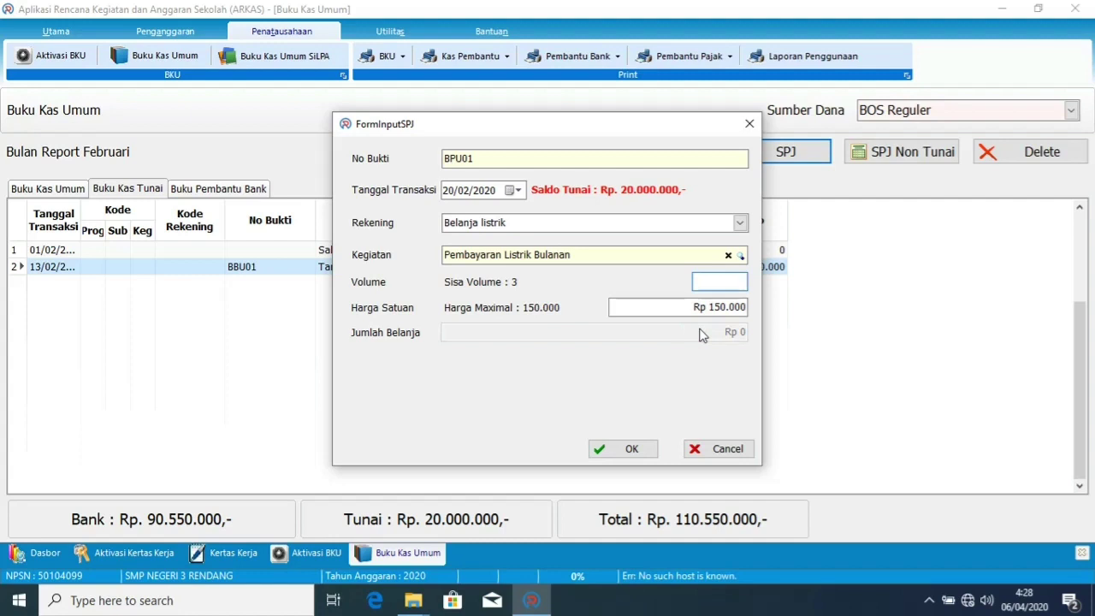
Step: Set the electricity expense's Volume to 1 and Harga Satuan to Rp 100.000, and save the entry
{"action": "left_click_drag", "start_coordinate": [696, 308], "coordinate": [727, 309]}
{"action": "left_click", "coordinate": [726, 310]}
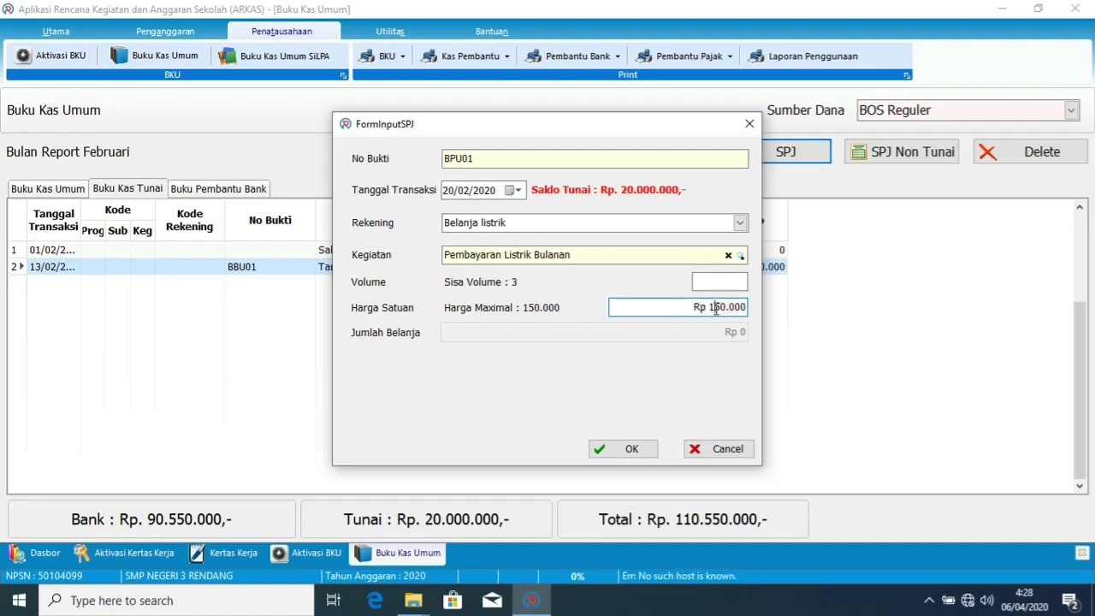
{"action": "left_click", "coordinate": [718, 282]}
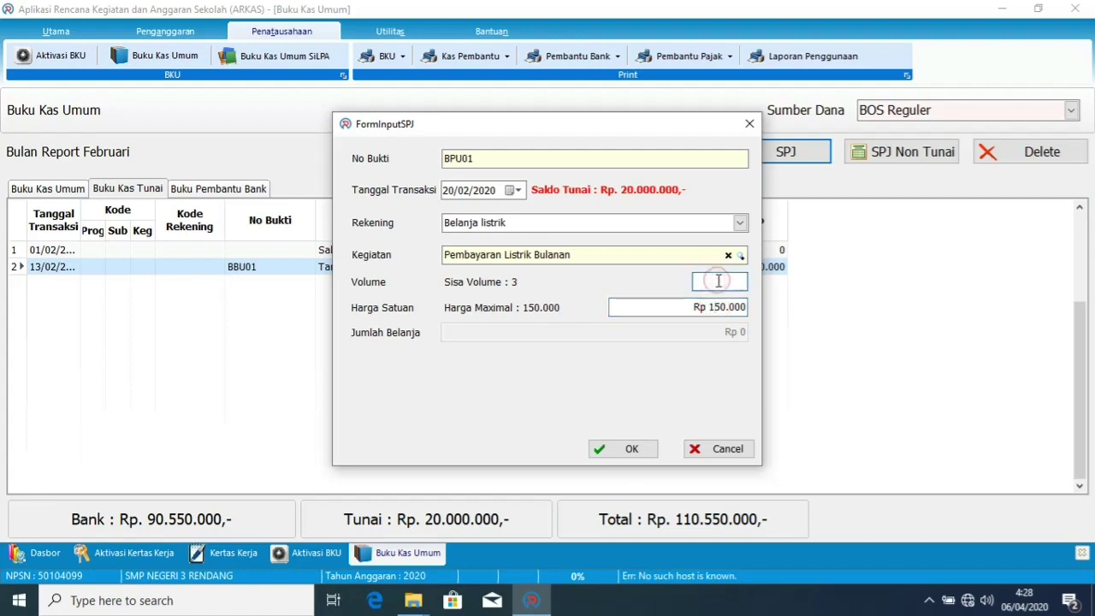
{"action": "type", "text": "1"}
{"action": "left_click", "coordinate": [692, 330]}
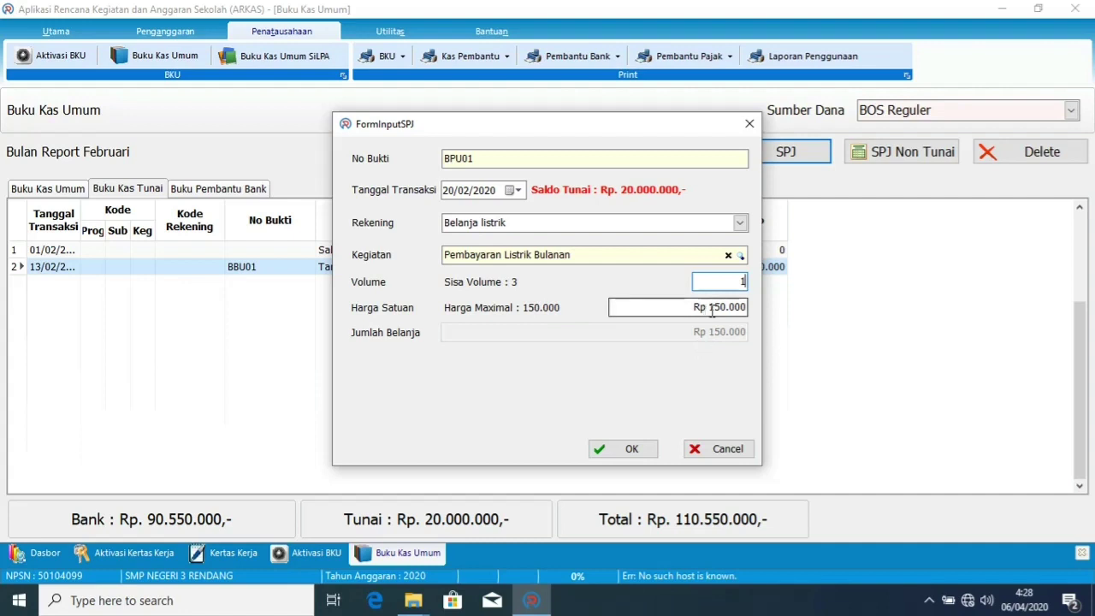
{"action": "left_click", "coordinate": [712, 310]}
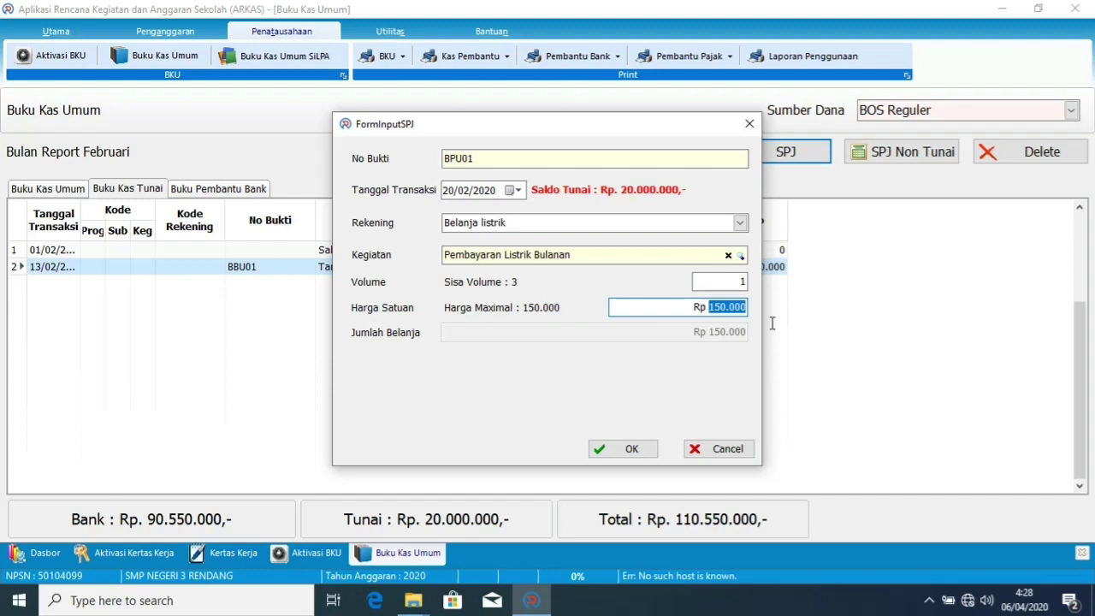
{"action": "type", "text": "100000"}
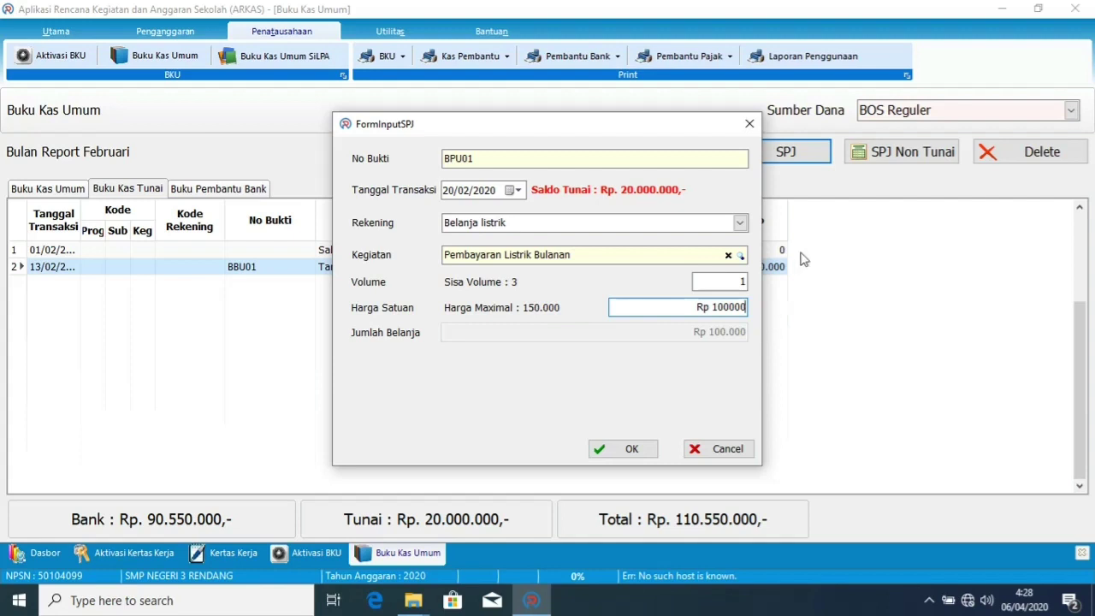
{"action": "left_click", "coordinate": [647, 448]}
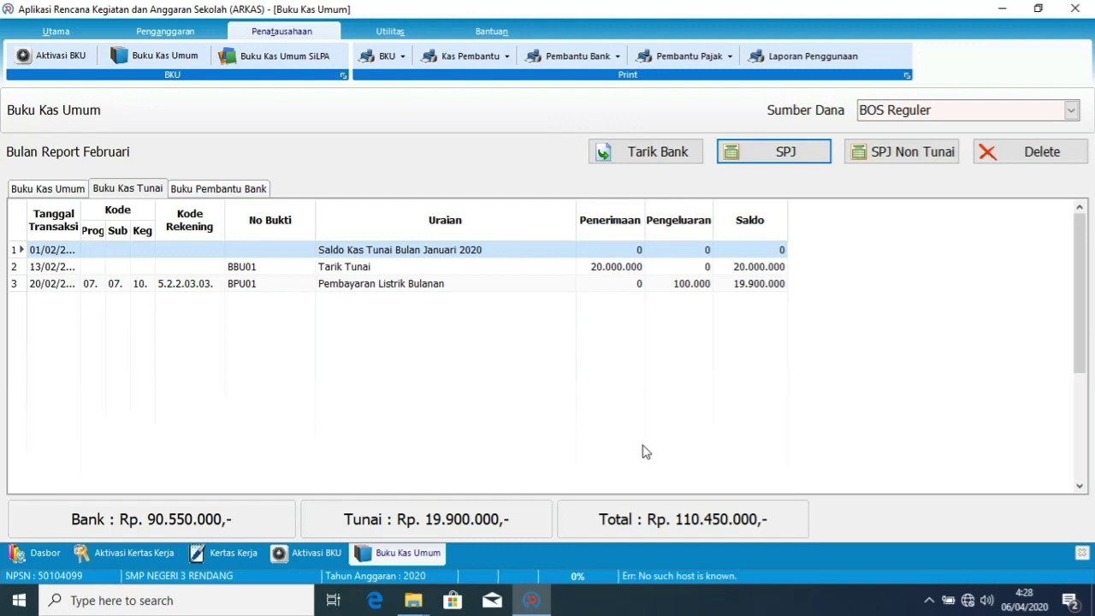
Step: Start another SPJ cash expense dated 22/02/2020, choosing Belanja alat tulis kantor as its Rekening from the available accounts
{"action": "left_click", "coordinate": [787, 152]}
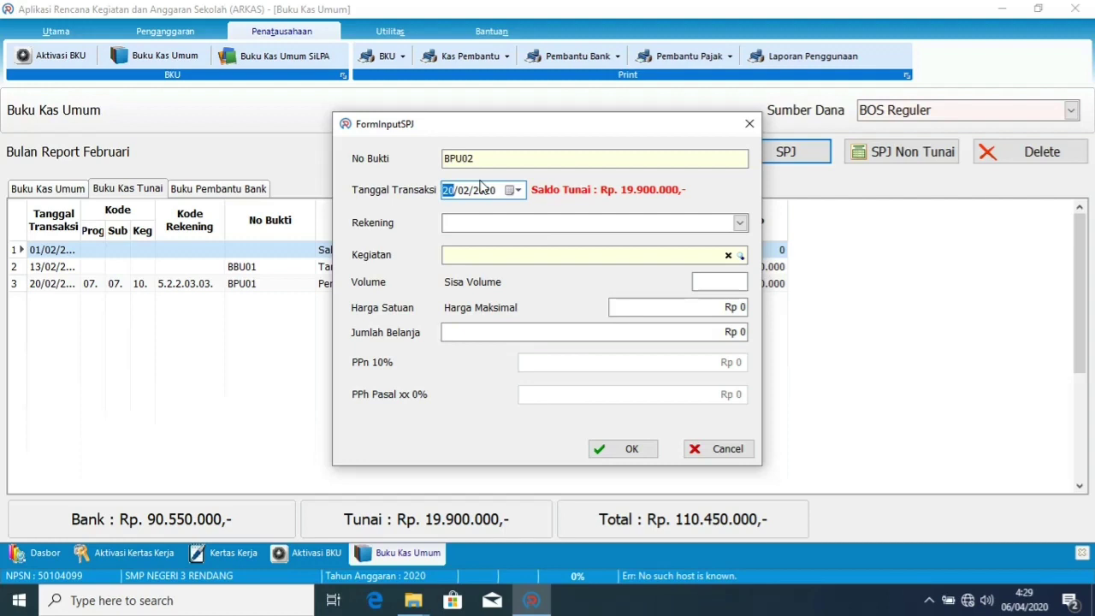
{"action": "type", "text": "22"}
{"action": "left_click", "coordinate": [740, 222]}
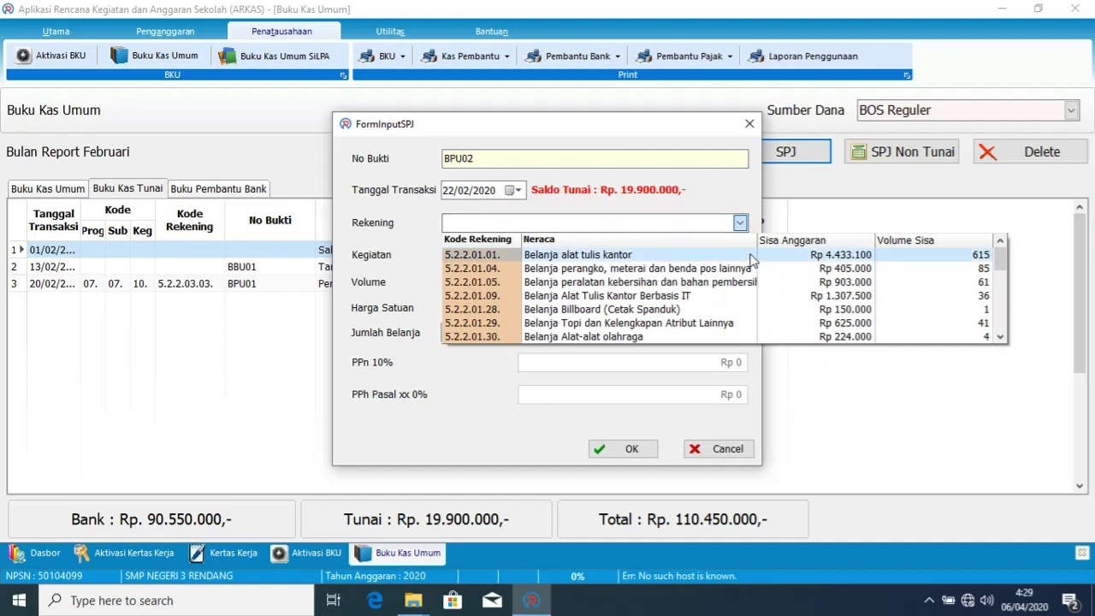
{"action": "key", "text": "Down"}
{"action": "key", "text": "Down"}
{"action": "key", "text": "Down"}
{"action": "key", "text": "Down"}
{"action": "key", "text": "Down"}
{"action": "key", "text": "Down"}
{"action": "key", "text": "Down"}
{"action": "key", "text": "Down"}
{"action": "key", "text": "Down"}
{"action": "key", "text": "Down"}
{"action": "key", "text": "Down"}
{"action": "key", "text": "Down"}
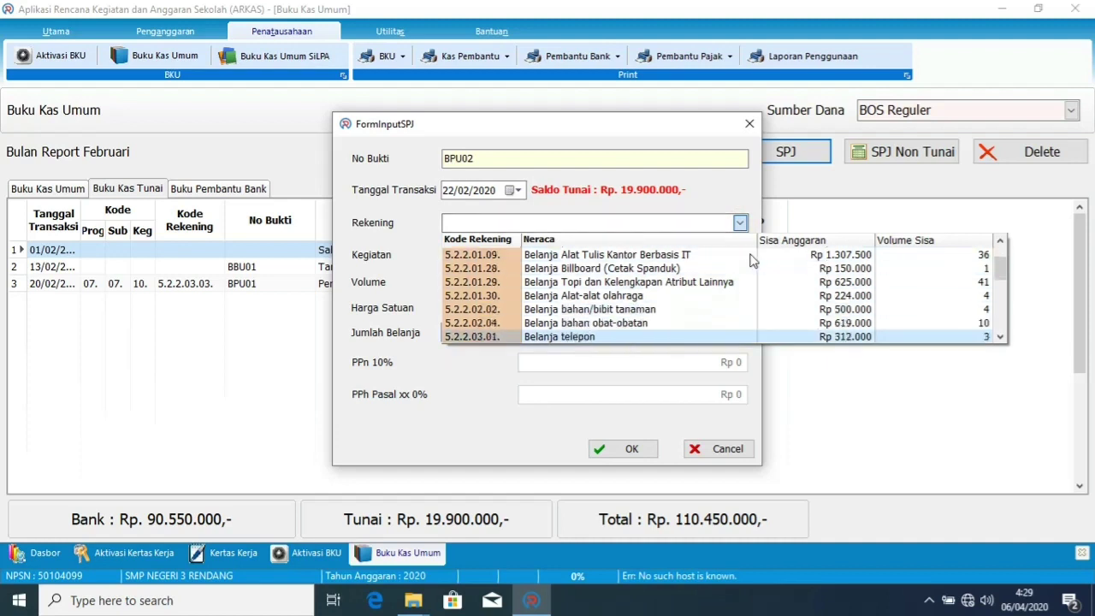
{"action": "key", "text": "Down"}
{"action": "key", "text": "Down"}
{"action": "key", "text": "Down"}
{"action": "key", "text": "Down"}
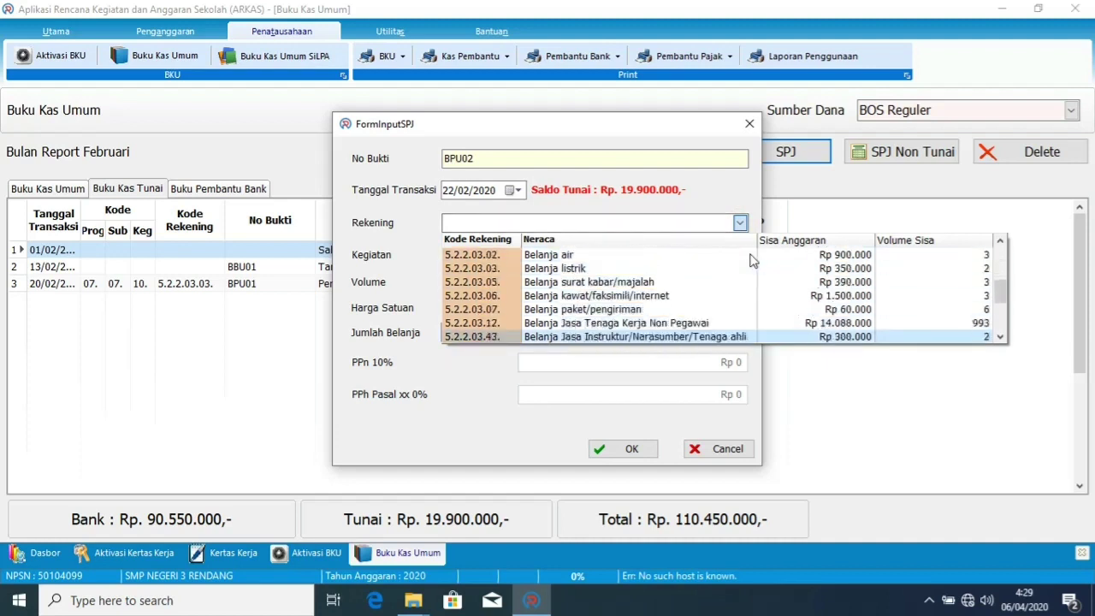
{"action": "key", "text": "Down"}
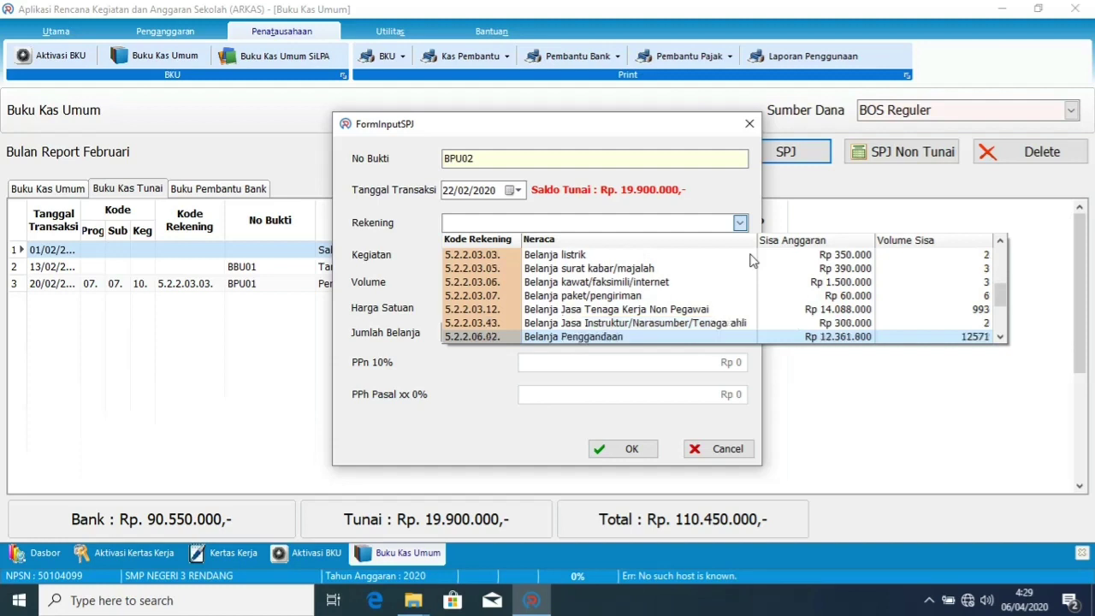
{"action": "key", "text": "Down"}
{"action": "key", "text": "Down"}
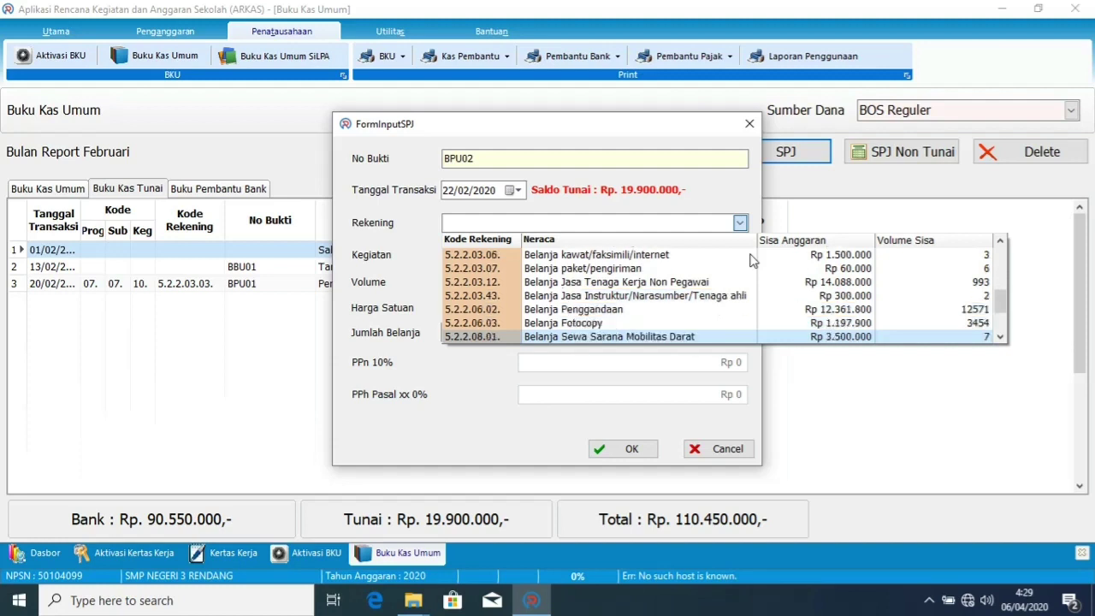
{"action": "key", "text": "Down"}
{"action": "key", "text": "Down"}
{"action": "key", "text": "Down"}
{"action": "key", "text": "Down"}
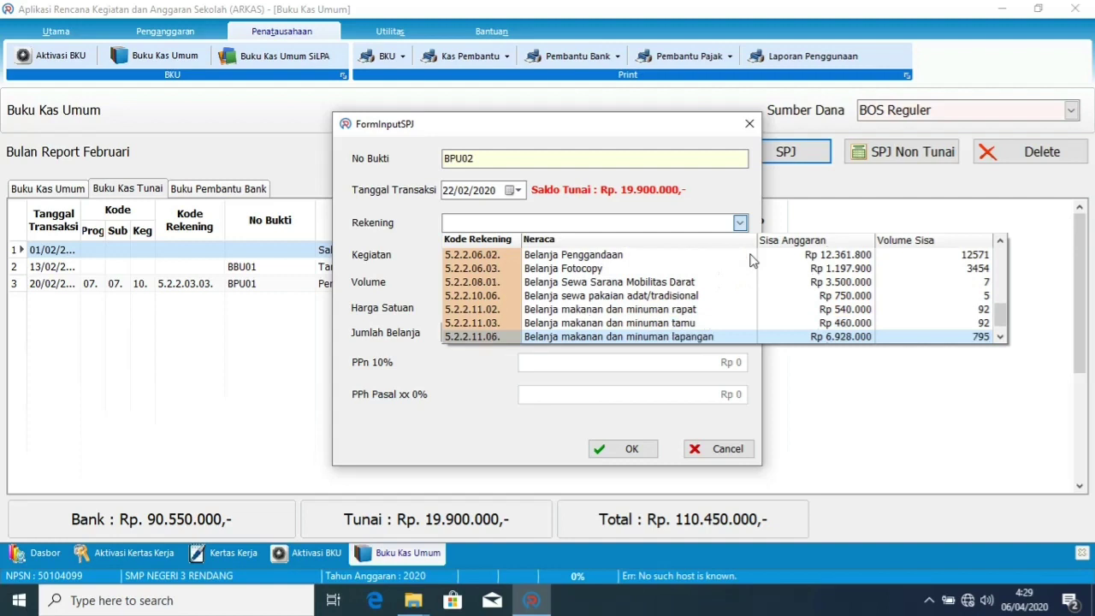
{"action": "key", "text": "Up"}
{"action": "key", "text": "Up"}
{"action": "key", "text": "Up"}
{"action": "key", "text": "Up"}
{"action": "key", "text": "Up"}
{"action": "key", "text": "Up"}
{"action": "key", "text": "Up"}
{"action": "key", "text": "Up"}
{"action": "key", "text": "Up"}
{"action": "key", "text": "Up"}
{"action": "key", "text": "Up"}
{"action": "key", "text": "Up"}
{"action": "key", "text": "Up"}
{"action": "key", "text": "Up"}
{"action": "key", "text": "Up"}
{"action": "key", "text": "Up"}
{"action": "key", "text": "Up"}
{"action": "key", "text": "Up"}
{"action": "key", "text": "Up"}
{"action": "key", "text": "Up"}
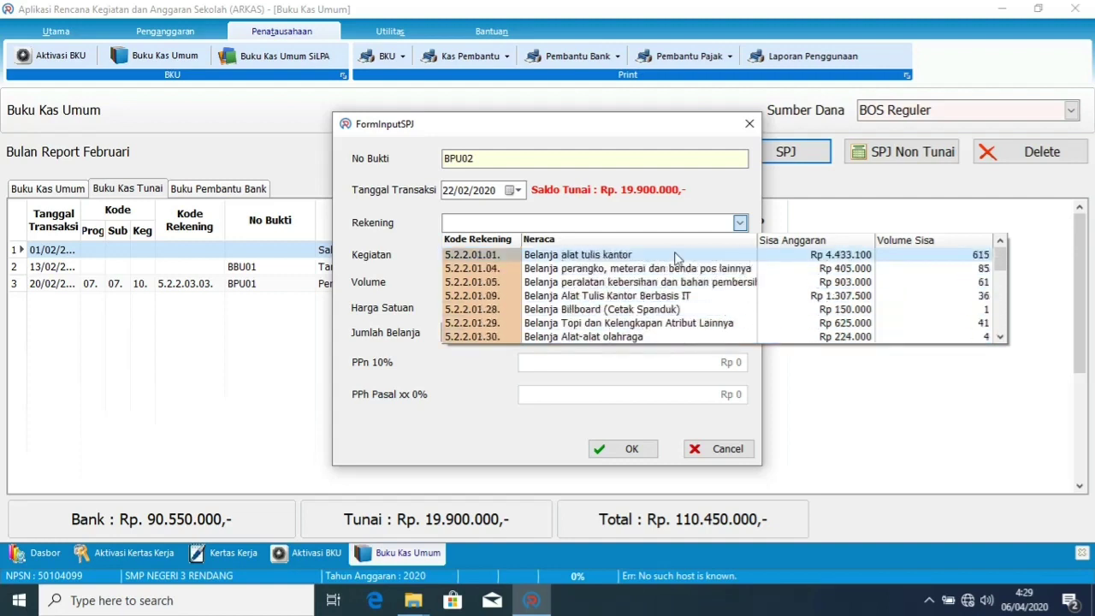
{"action": "left_click", "coordinate": [582, 256]}
{"action": "left_click", "coordinate": [581, 256]}
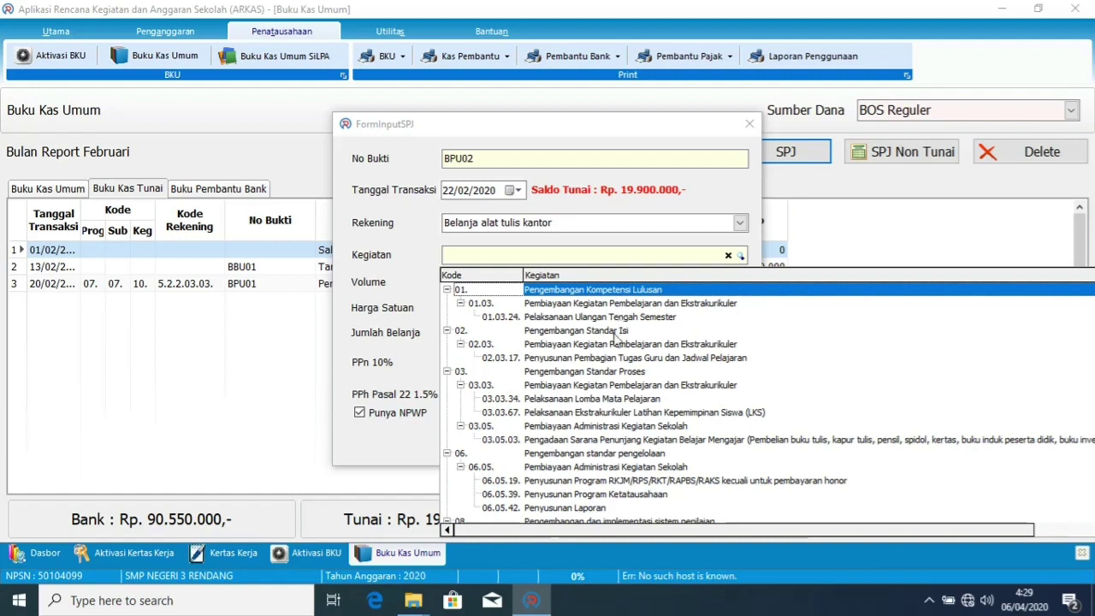
{"action": "key", "text": "Down"}
{"action": "key", "text": "Down"}
{"action": "key", "text": "Down"}
{"action": "key", "text": "Down"}
{"action": "key", "text": "Down"}
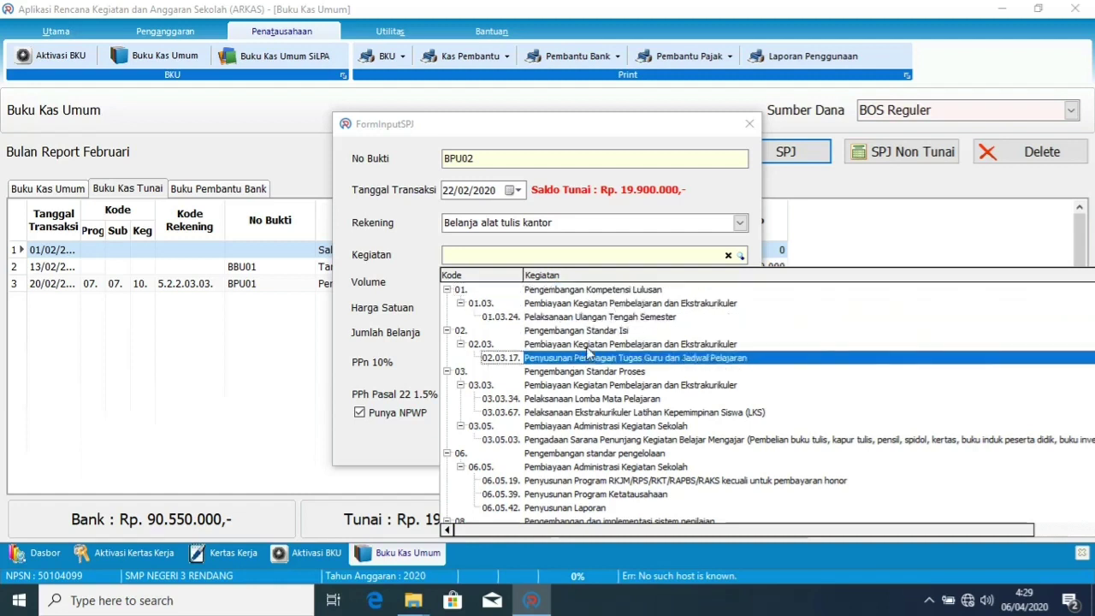
{"action": "key", "text": "Down"}
{"action": "key", "text": "Down"}
{"action": "key", "text": "Down"}
{"action": "key", "text": "Down"}
{"action": "key", "text": "Down"}
{"action": "key", "text": "Down"}
{"action": "key", "text": "Down"}
{"action": "key", "text": "Down"}
{"action": "key", "text": "Down"}
{"action": "key", "text": "Down"}
{"action": "key", "text": "Down"}
{"action": "key", "text": "Escape"}
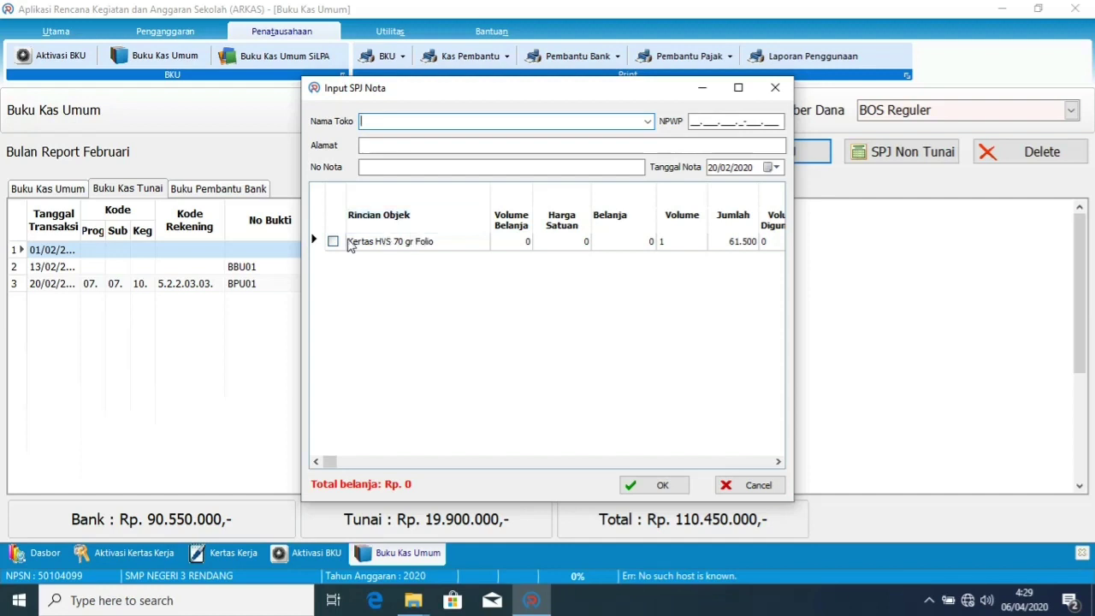
{"action": "left_click", "coordinate": [741, 486]}
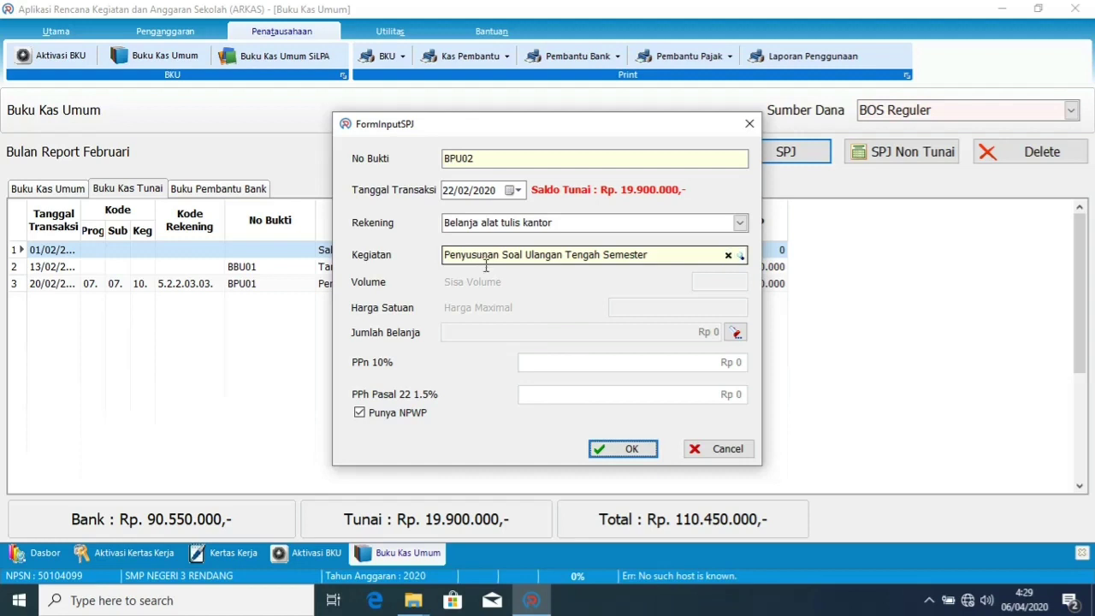
Step: Choose Pelaksanaan Ulangan Tengah Semester as the Kegiatan and enter Toko Ganesha ATK as the nota's shop name
{"action": "left_click", "coordinate": [532, 254]}
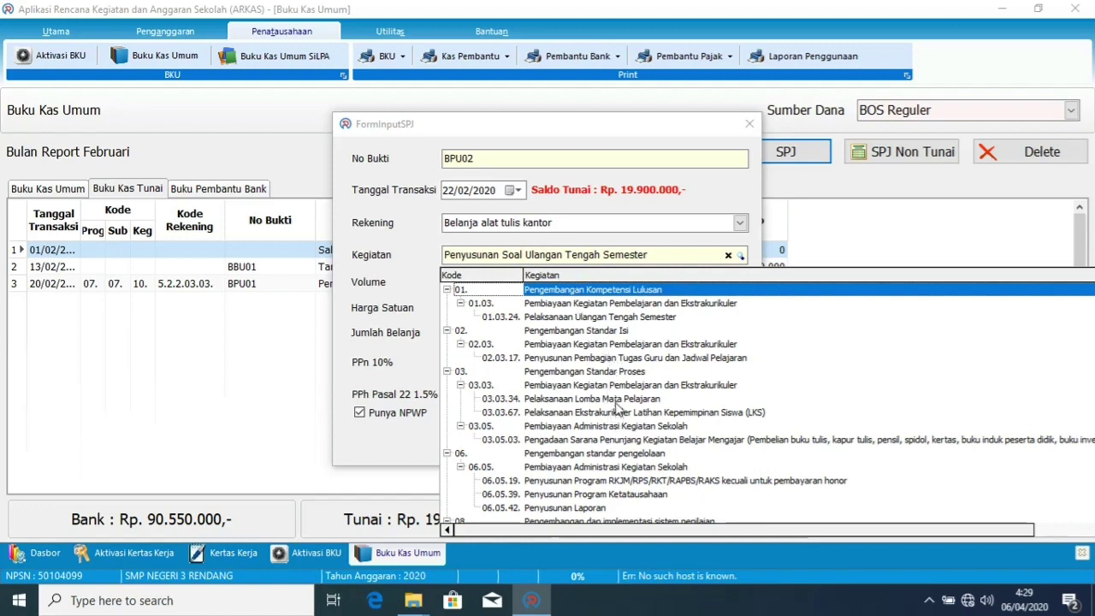
{"action": "double_click", "coordinate": [611, 318]}
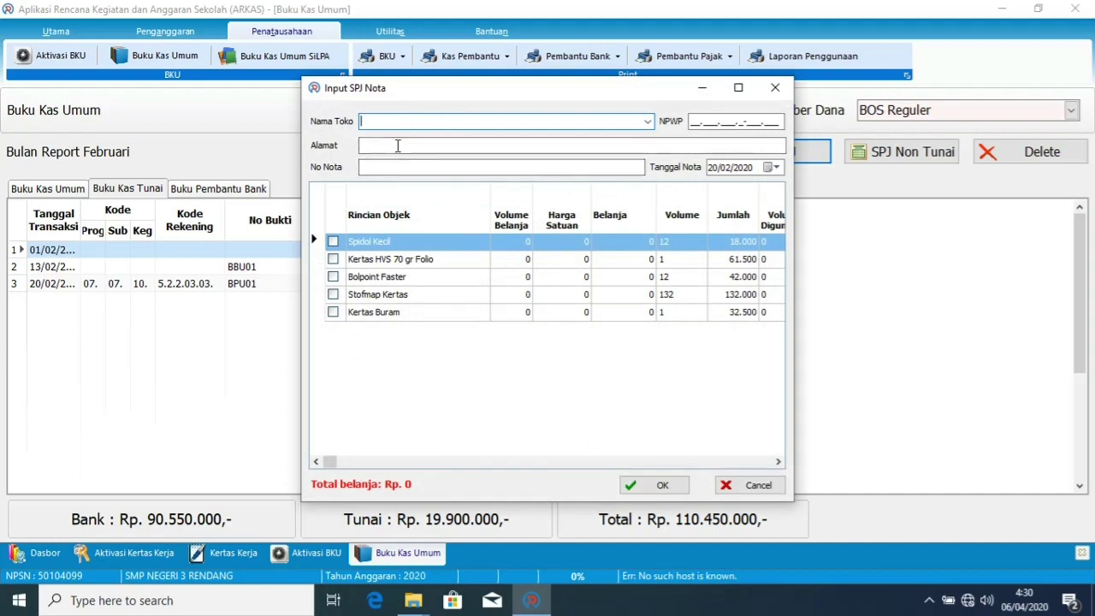
{"action": "type", "text": "Toko Gane"}
{"action": "type", "text": "sha ATK"}
{"action": "key", "text": "Tab"}
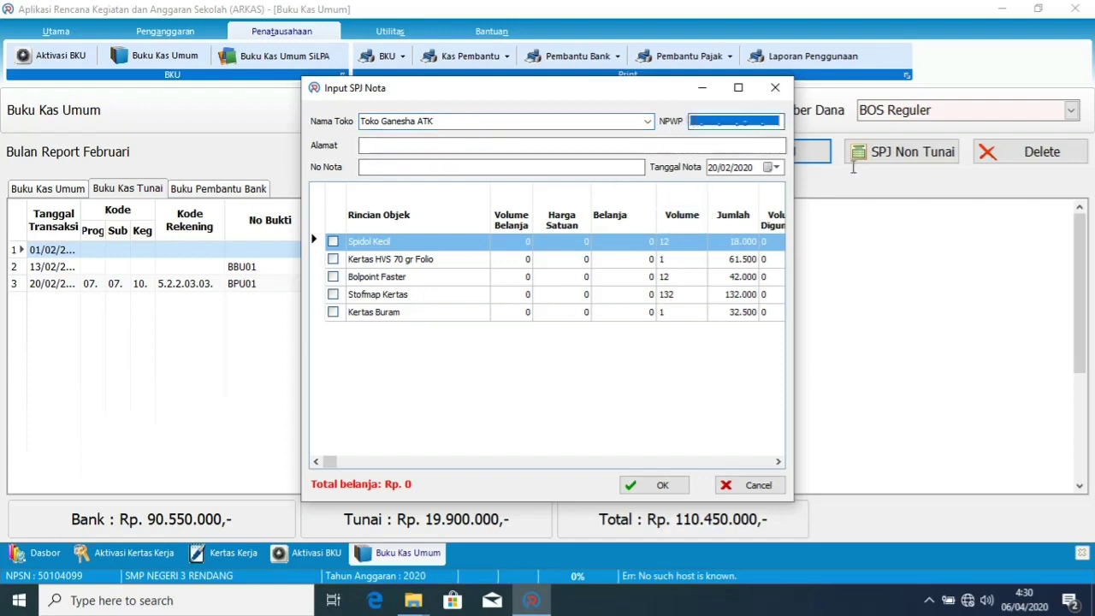
{"action": "type", "text": "00.000.000.0-000.00"}
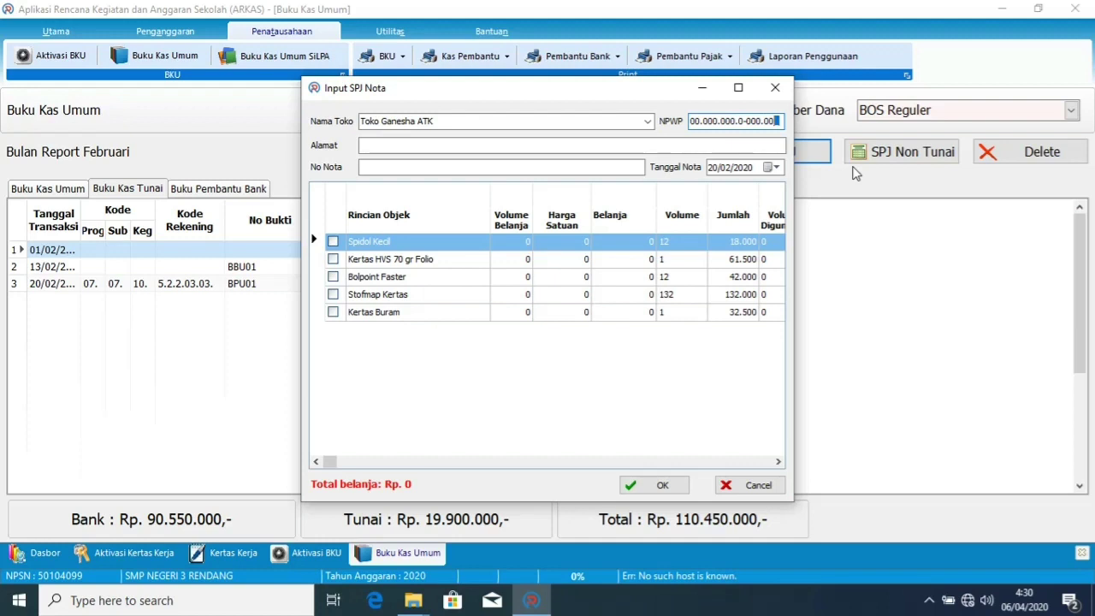
{"action": "left_click", "coordinate": [505, 147]}
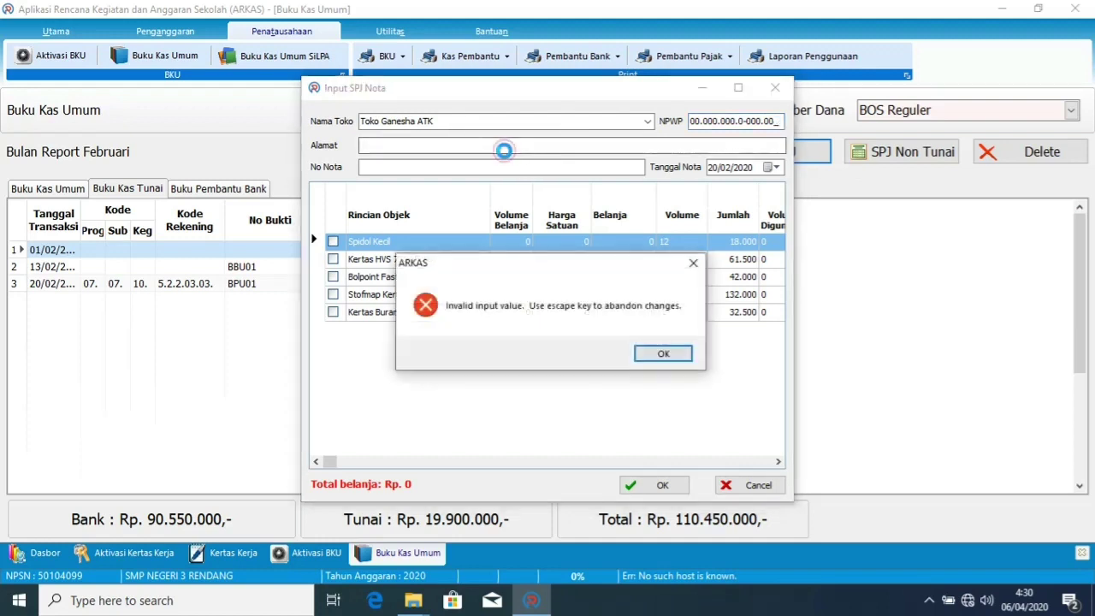
{"action": "left_click", "coordinate": [694, 265]}
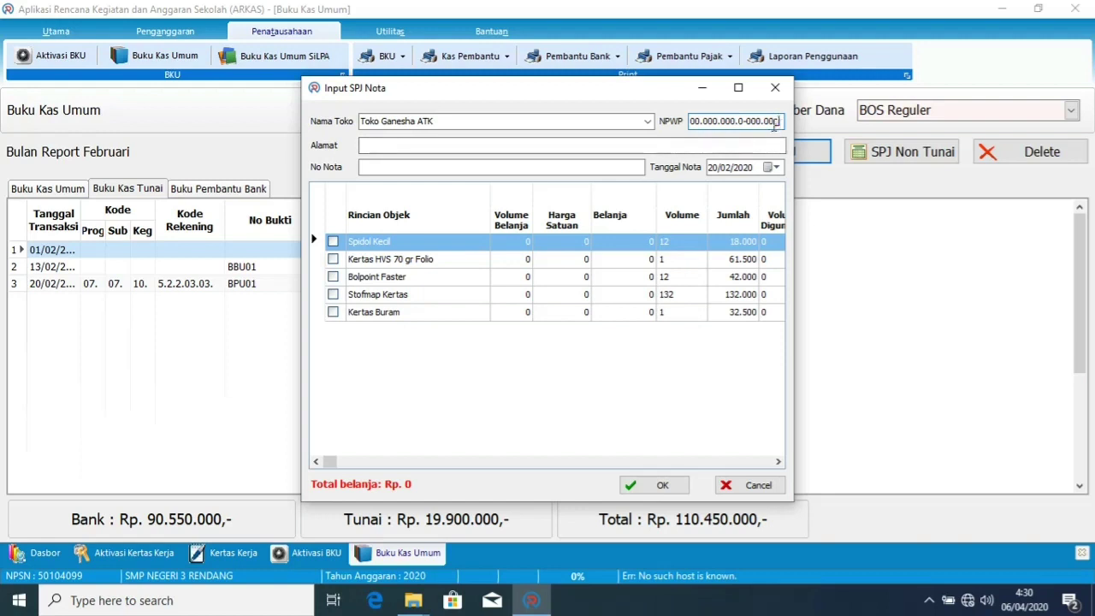
{"action": "left_click_drag", "start_coordinate": [776, 123], "coordinate": [689, 131]}
{"action": "key", "text": "BackSpace"}
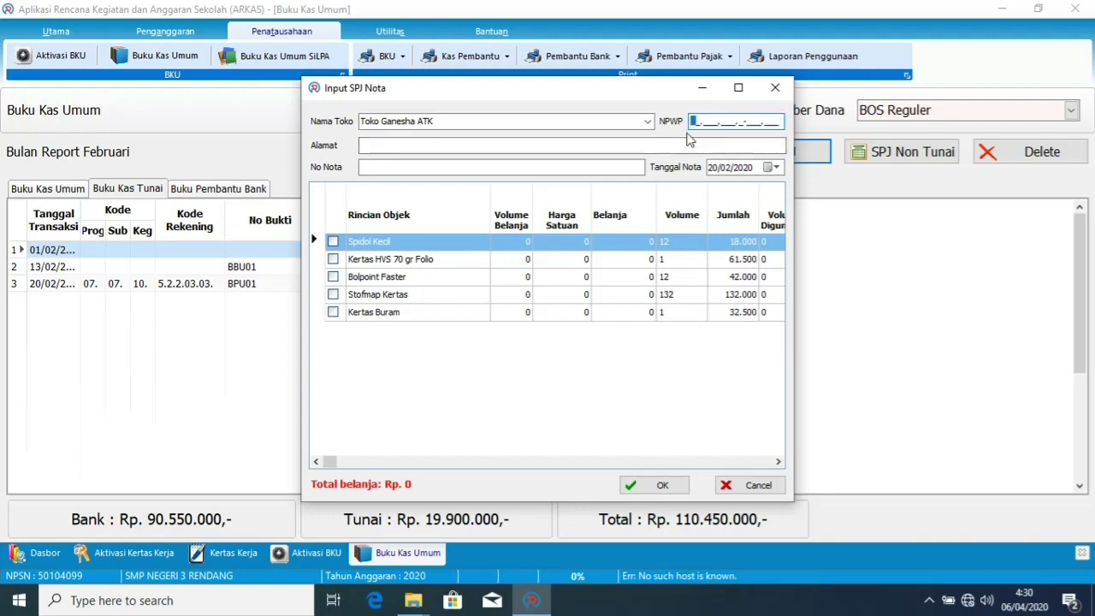
{"action": "left_click", "coordinate": [406, 146]}
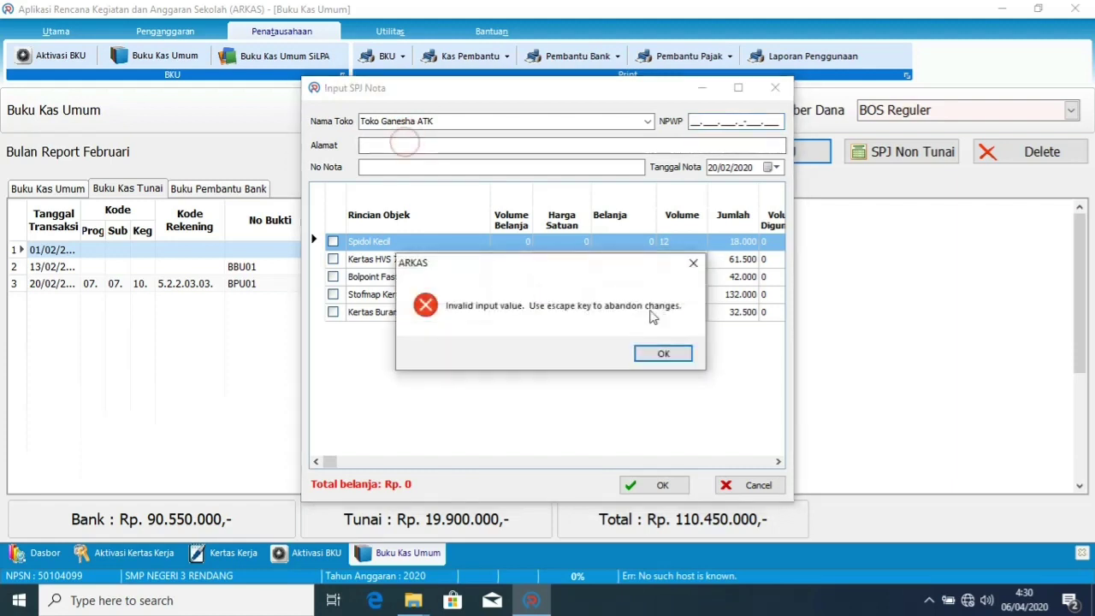
{"action": "left_click", "coordinate": [664, 354]}
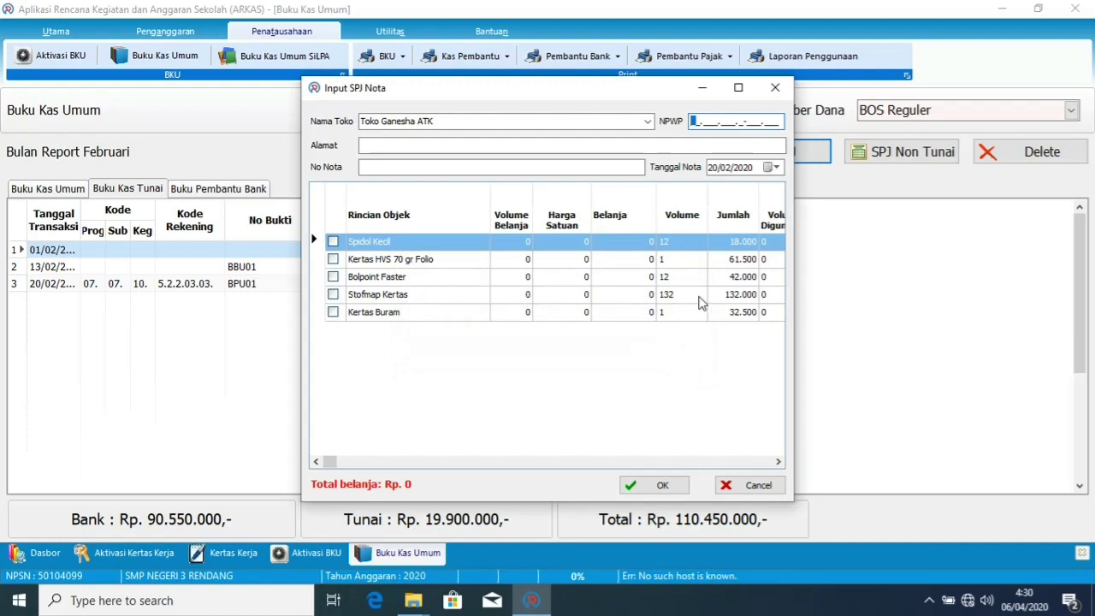
{"action": "type", "text": "1"}
{"action": "left_click", "coordinate": [418, 144]}
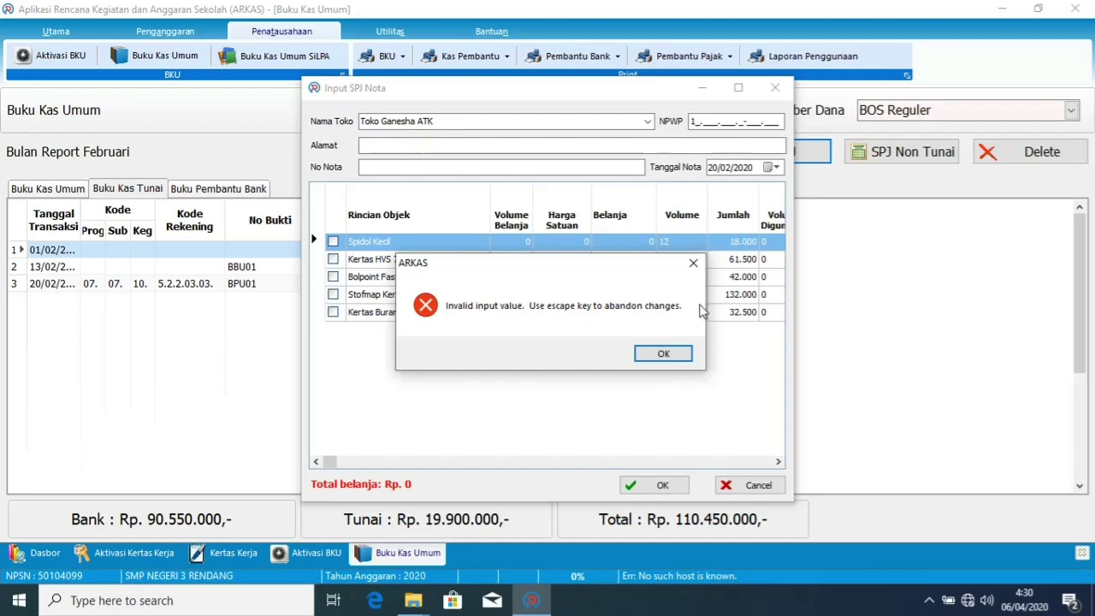
{"action": "left_click", "coordinate": [691, 261]}
{"action": "key", "text": "BackSpace"}
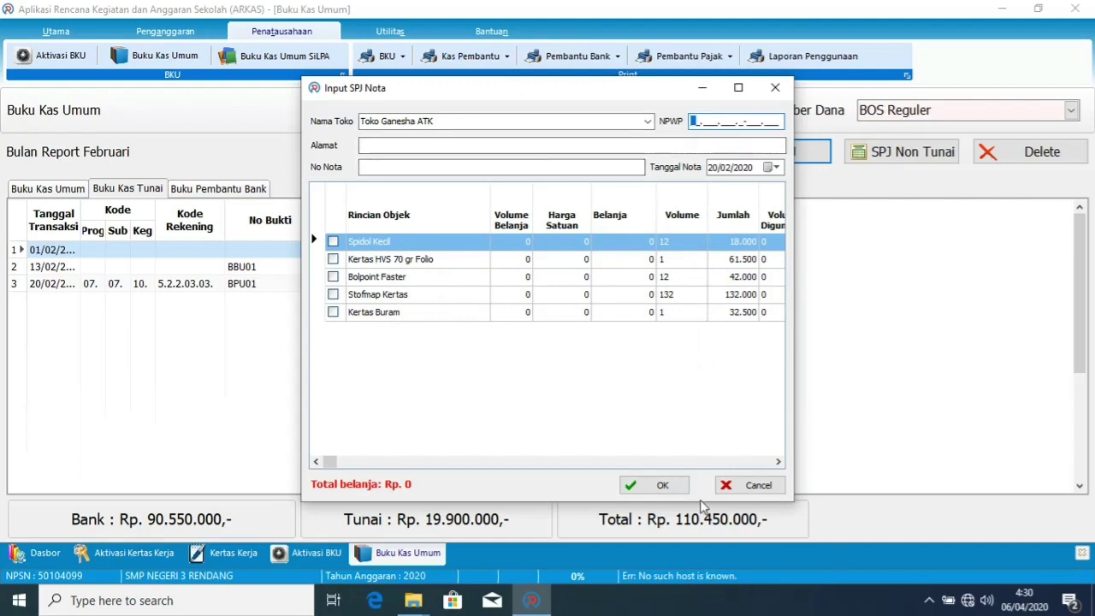
{"action": "left_click", "coordinate": [377, 144]}
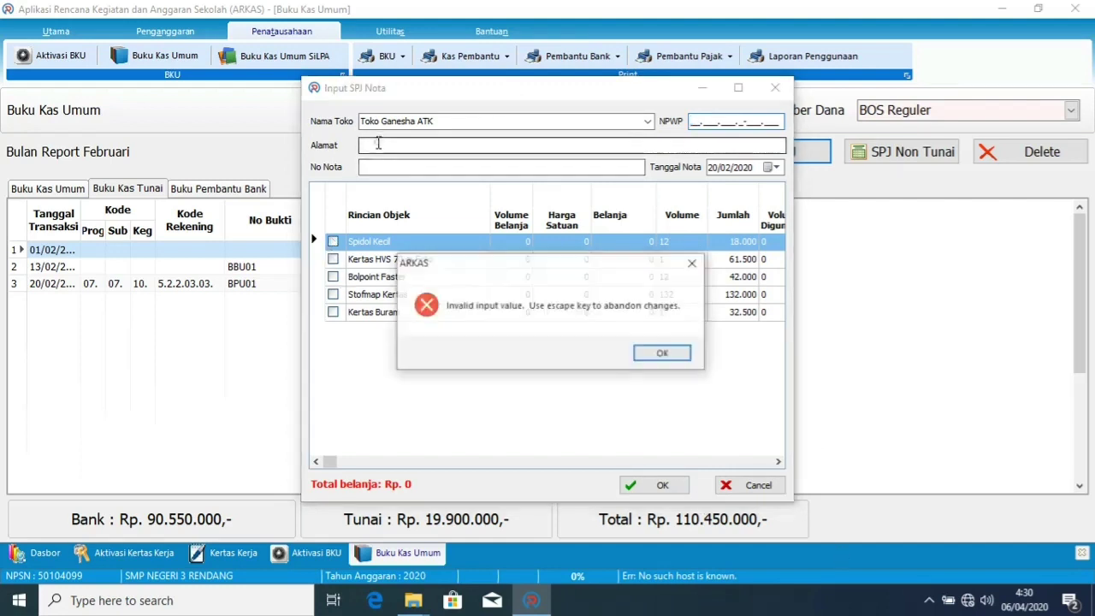
{"action": "left_click", "coordinate": [693, 262]}
{"action": "left_click", "coordinate": [757, 493]}
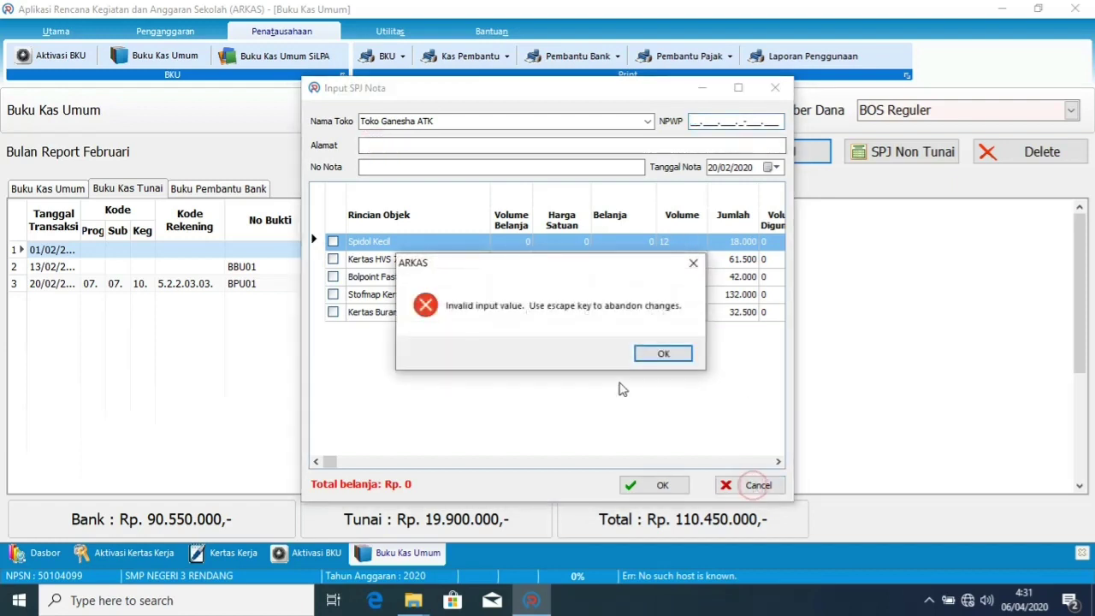
{"action": "left_click", "coordinate": [666, 358]}
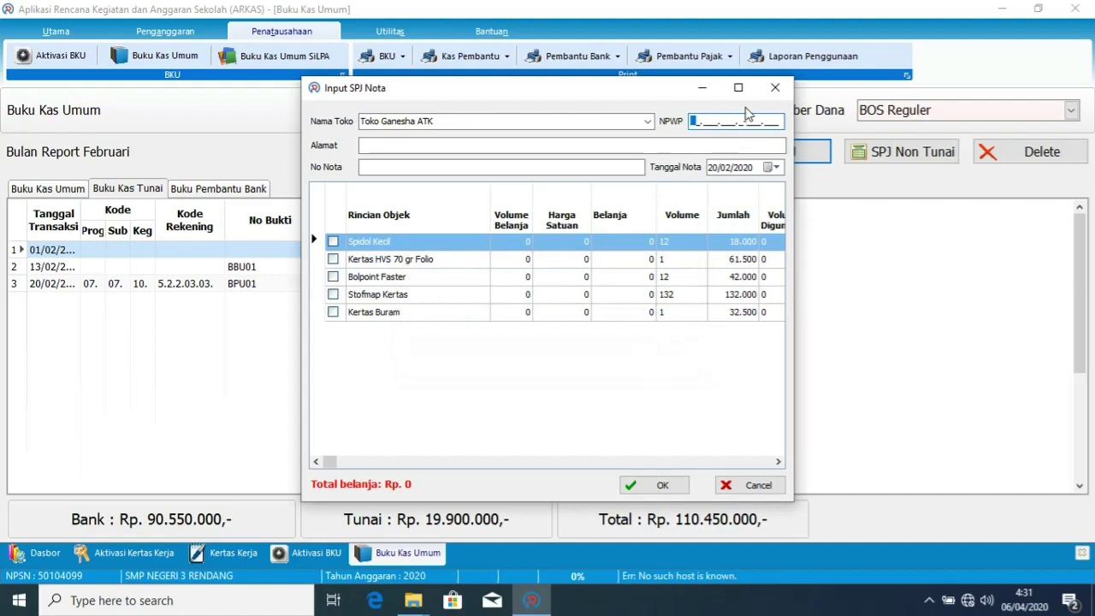
{"action": "left_click", "coordinate": [775, 90]}
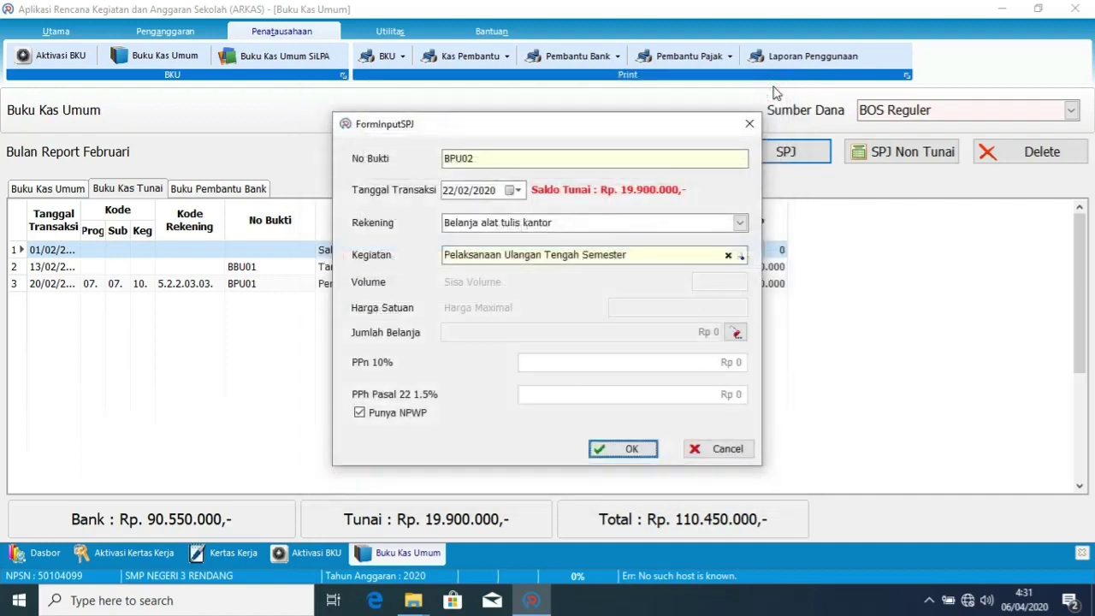
Step: Reopen the nota by reselecting Pelaksanaan Ulangan Tengah Semester as the Kegiatan, and enter Toko Ganesha ATK as the shop name
{"action": "left_click", "coordinate": [628, 257]}
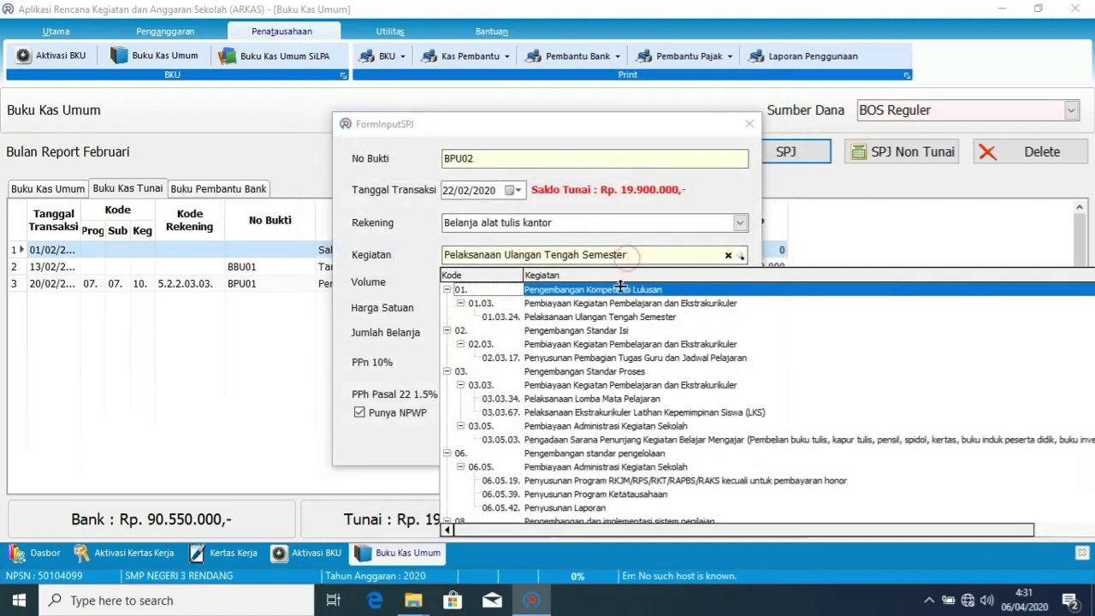
{"action": "left_click", "coordinate": [623, 318]}
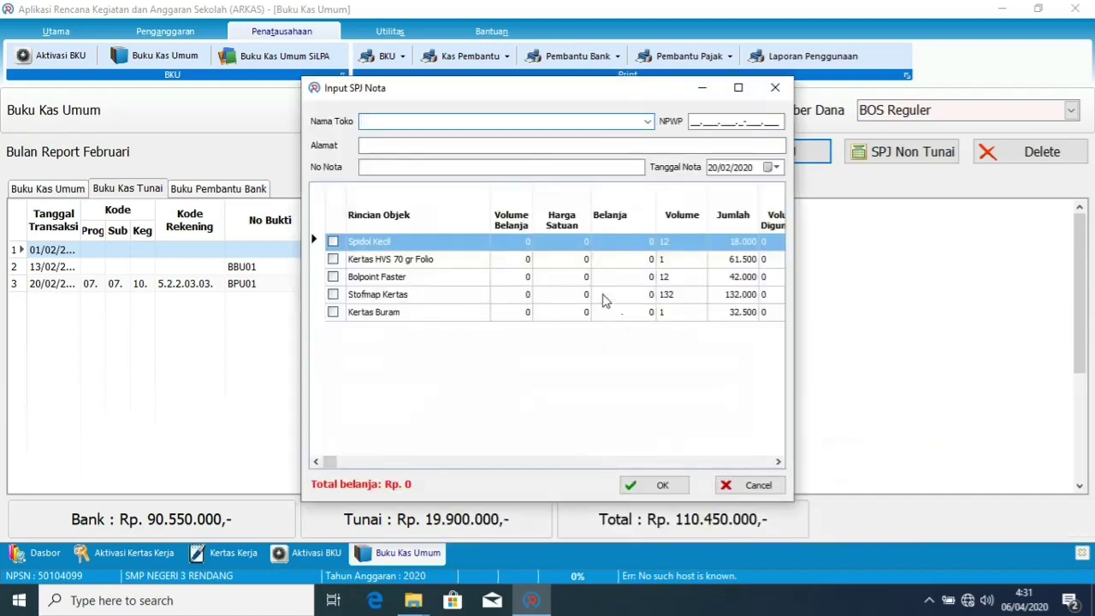
{"action": "type", "text": "Toko Ganesha ATK"}
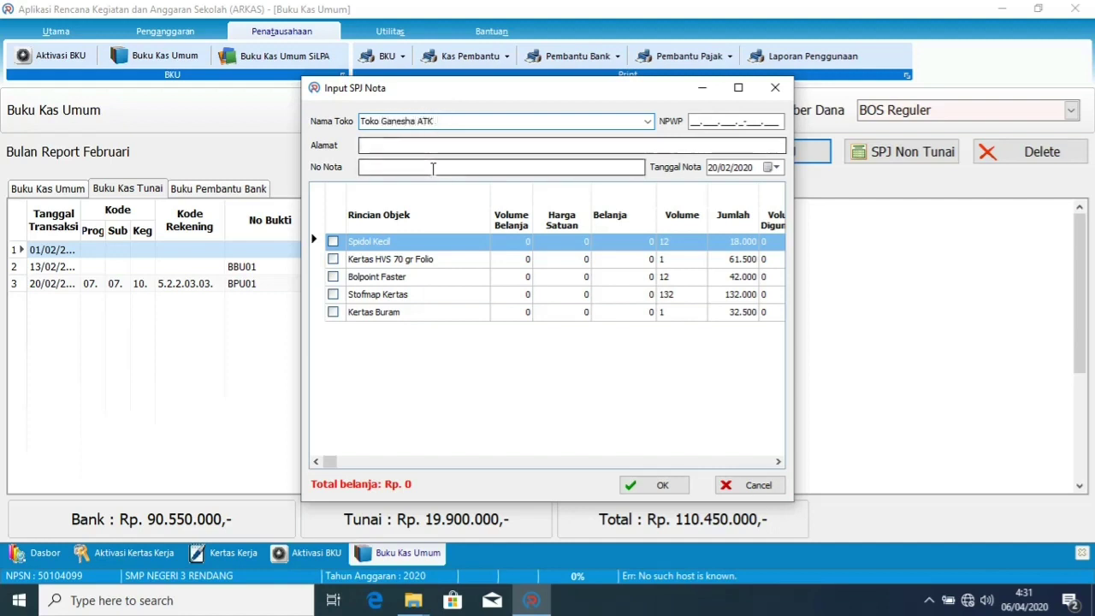
Step: Fill in the shop's address on the nota and set its No Nota to 10/Tunai/2019
{"action": "left_click", "coordinate": [411, 145]}
{"action": "type", "text": "J"}
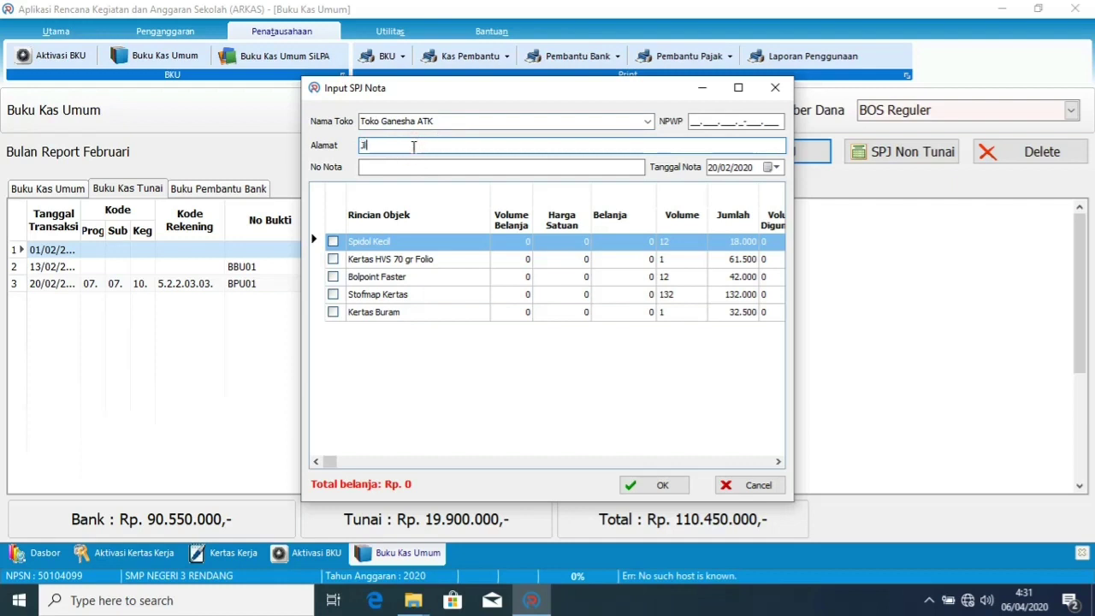
{"action": "type", "text": "l. Gajah Mada"}
{"action": "left_click", "coordinate": [462, 168]}
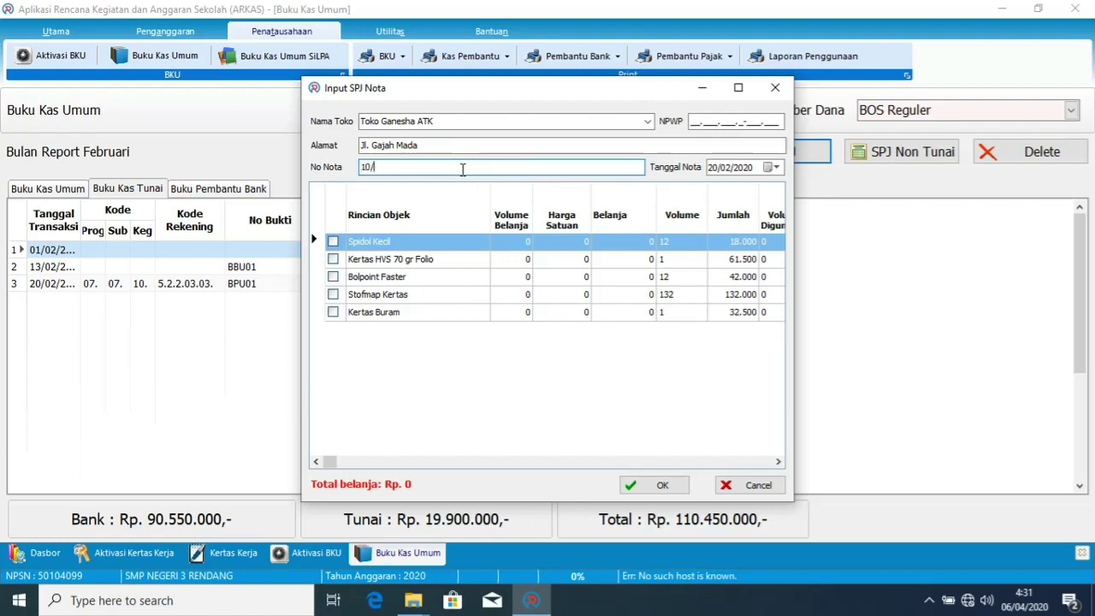
{"action": "type", "text": "10/Tunia"}
{"action": "type", "text": "/2019"}
Step: Include Spidol Kecil, Kertas HVS 70 gr Folio, Bolpoint Faster, Stofmap Kertas and Kertas Buram in the nota and confirm it
{"action": "left_click", "coordinate": [333, 260]}
{"action": "left_click", "coordinate": [333, 277]}
{"action": "left_click", "coordinate": [332, 294]}
{"action": "left_click", "coordinate": [332, 294]}
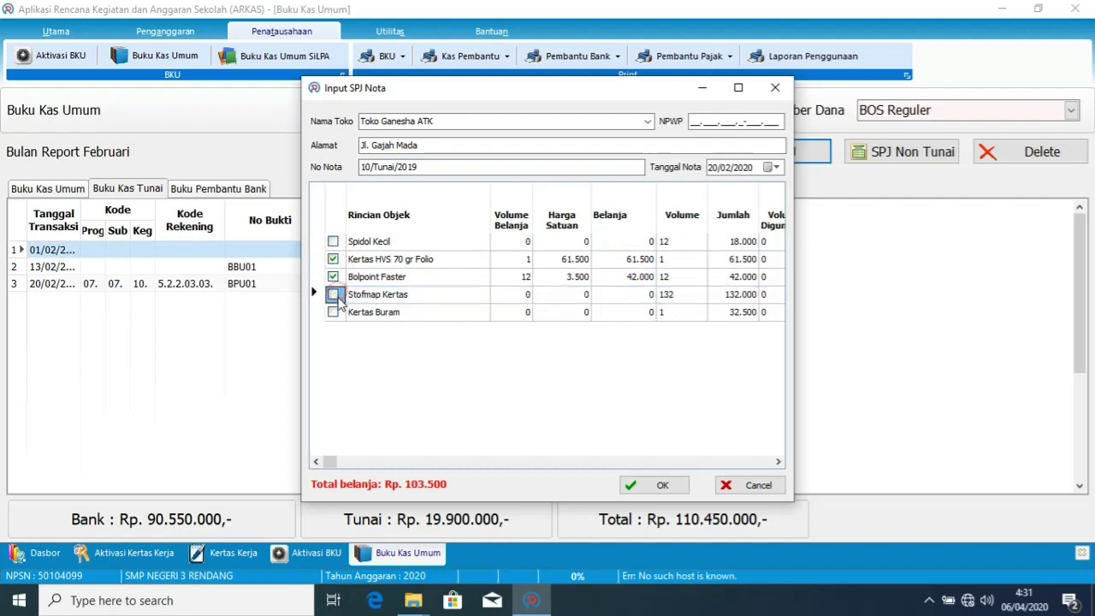
{"action": "left_click", "coordinate": [333, 294]}
{"action": "left_click", "coordinate": [333, 312]}
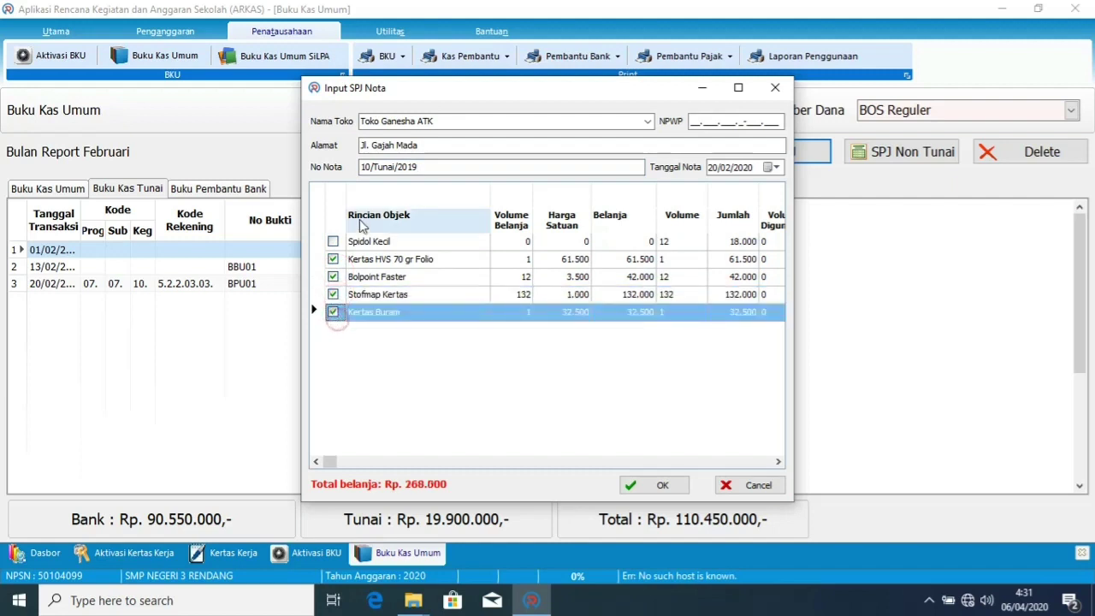
{"action": "left_click", "coordinate": [333, 241]}
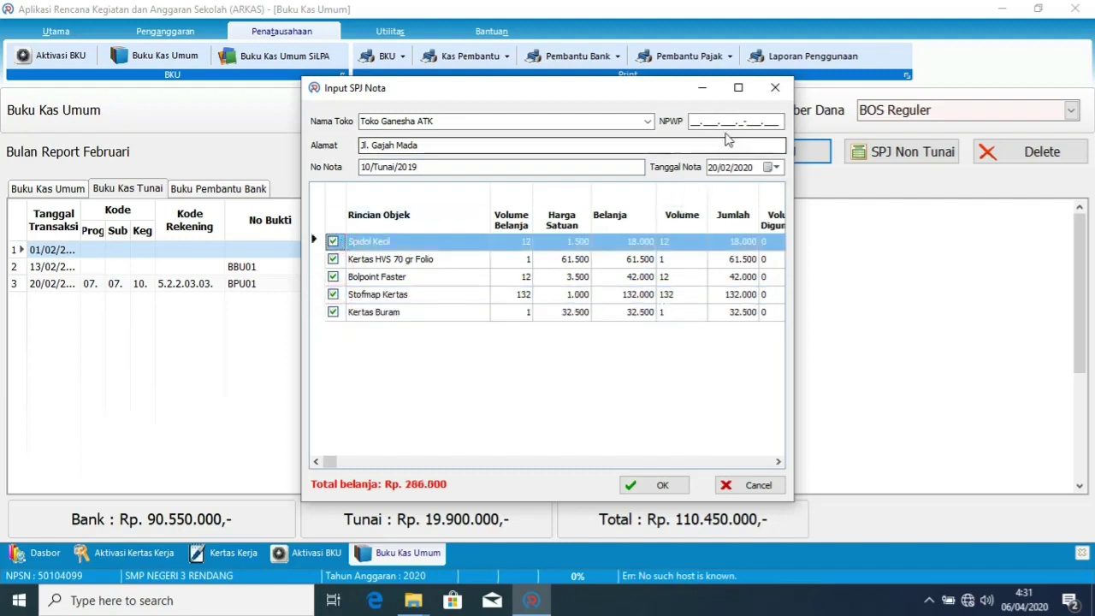
{"action": "left_click", "coordinate": [665, 488]}
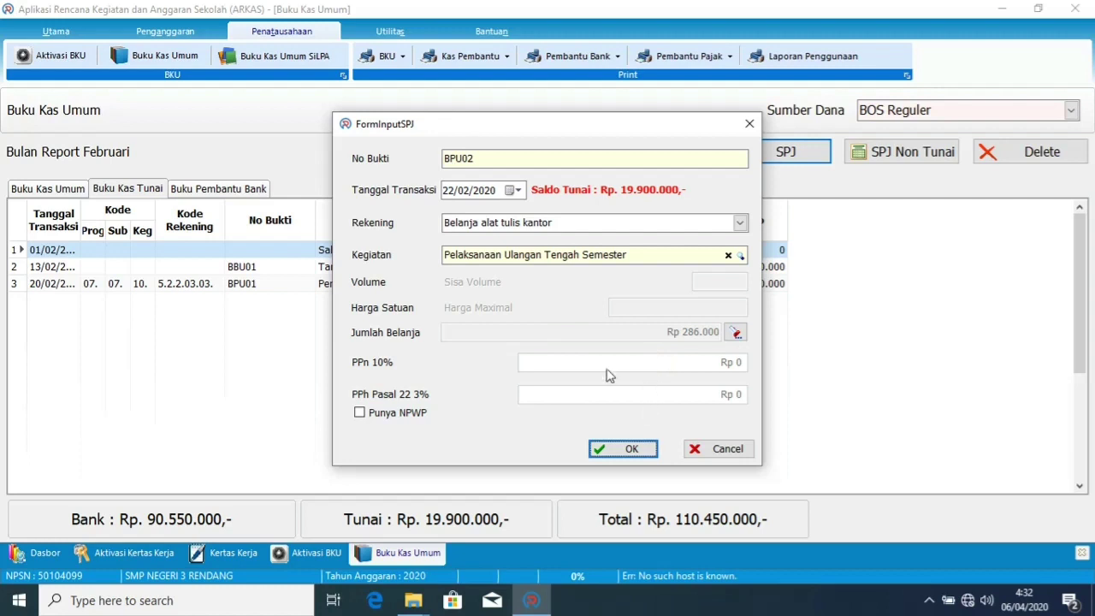
Step: Try the Punya NPWP option on and off, leave it off, and save the office stationery expense
{"action": "left_click", "coordinate": [372, 414]}
{"action": "left_click", "coordinate": [373, 414]}
{"action": "left_click", "coordinate": [373, 414]}
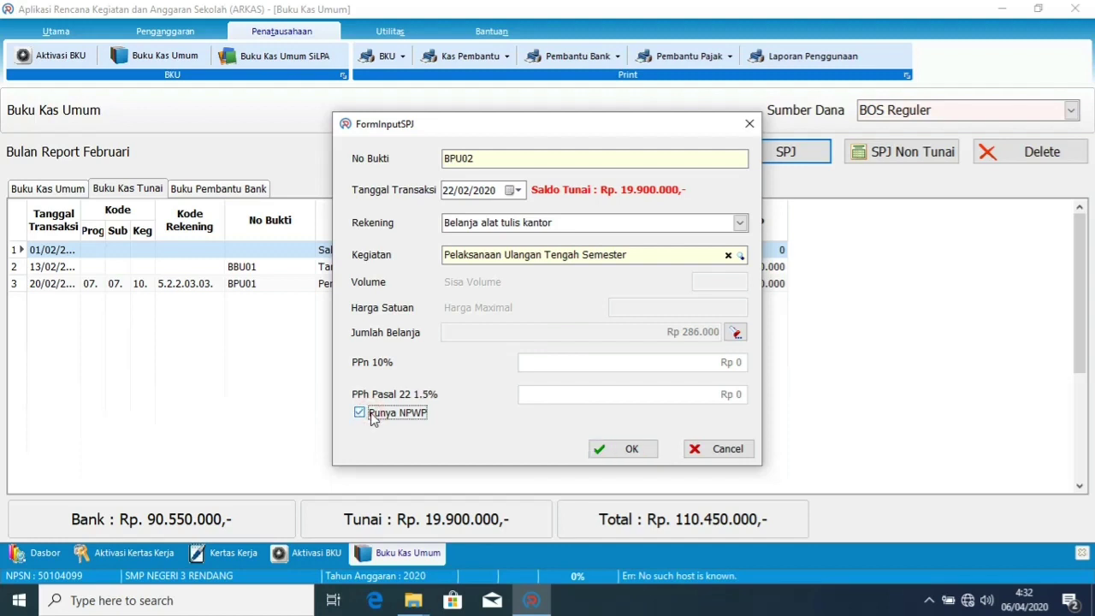
{"action": "left_click", "coordinate": [373, 414]}
{"action": "left_click", "coordinate": [625, 451]}
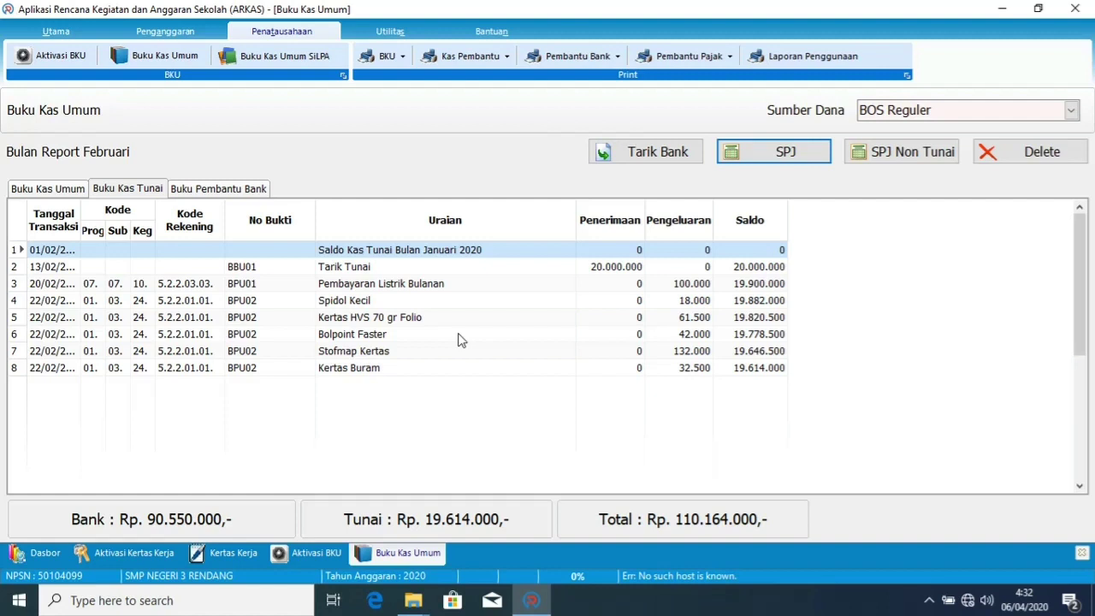
{"action": "left_click", "coordinate": [370, 370]}
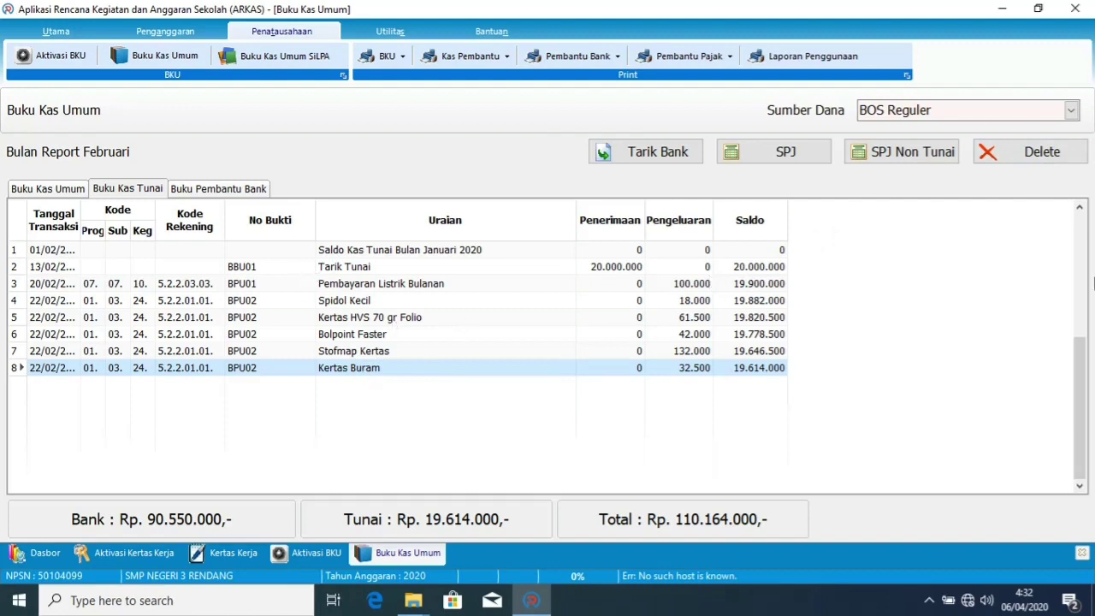
{"action": "left_click_drag", "start_coordinate": [1080, 376], "coordinate": [1052, 228]}
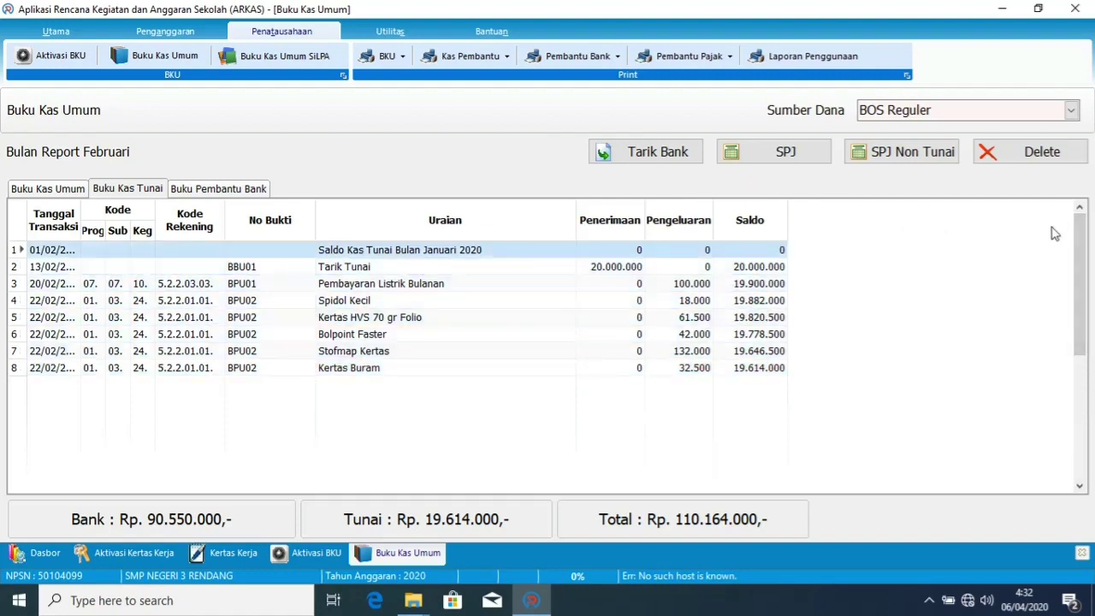